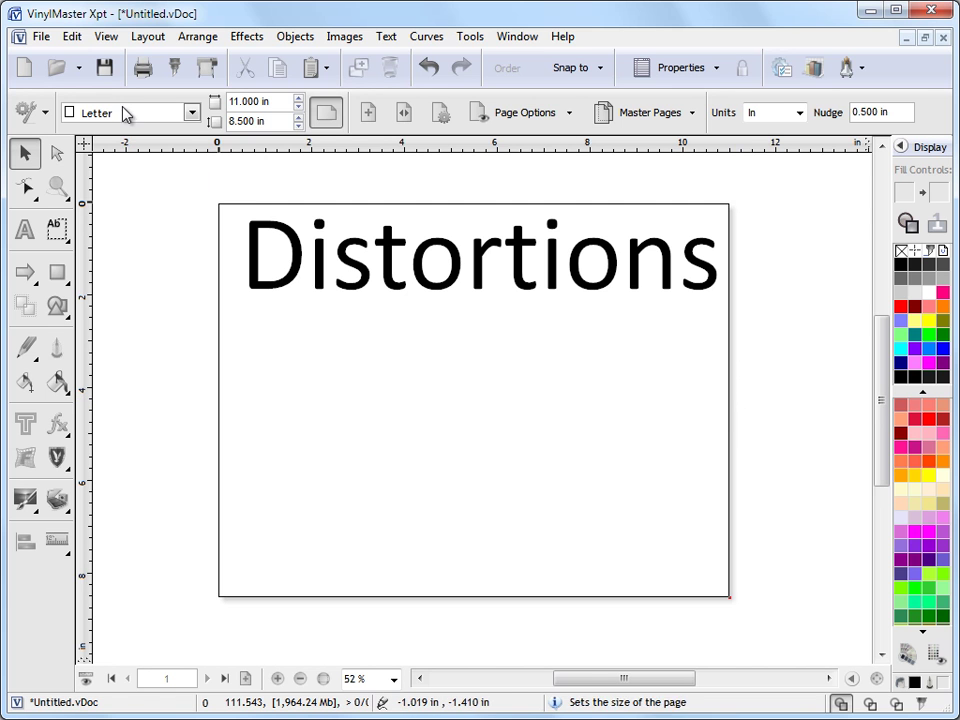
Open the Distortions.vDoc sample file from the Samples folder.
click(56, 68)
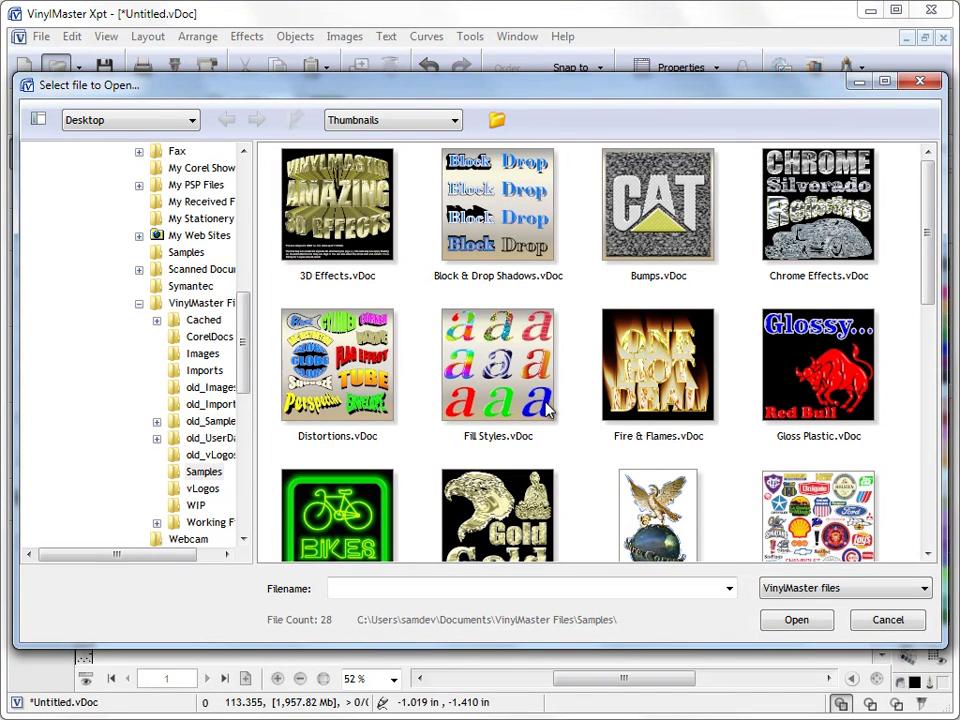
click(346, 381)
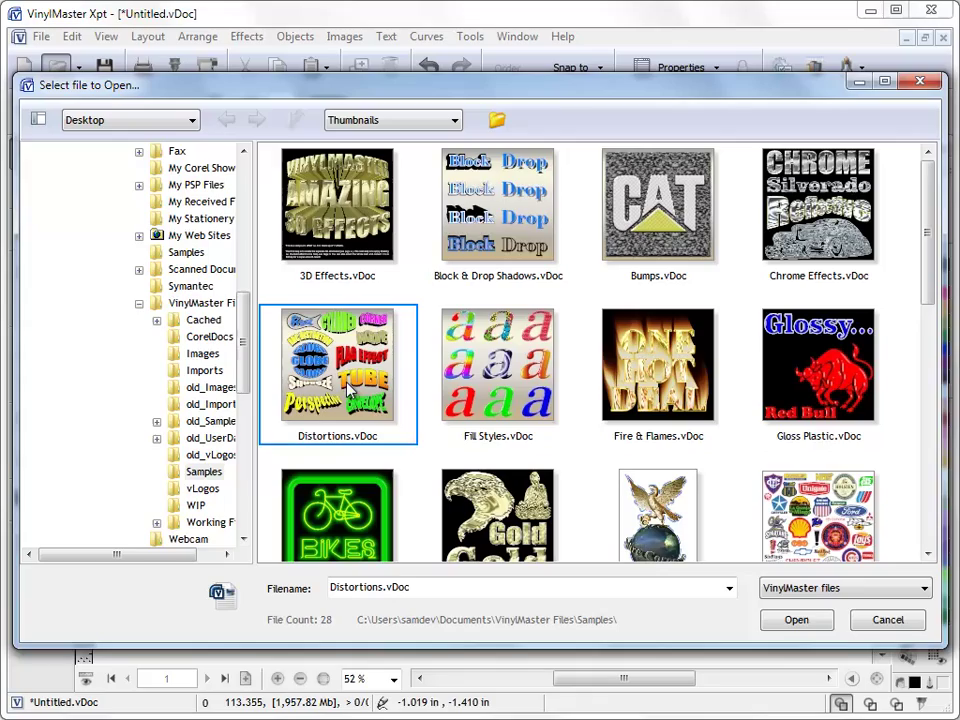
click(806, 619)
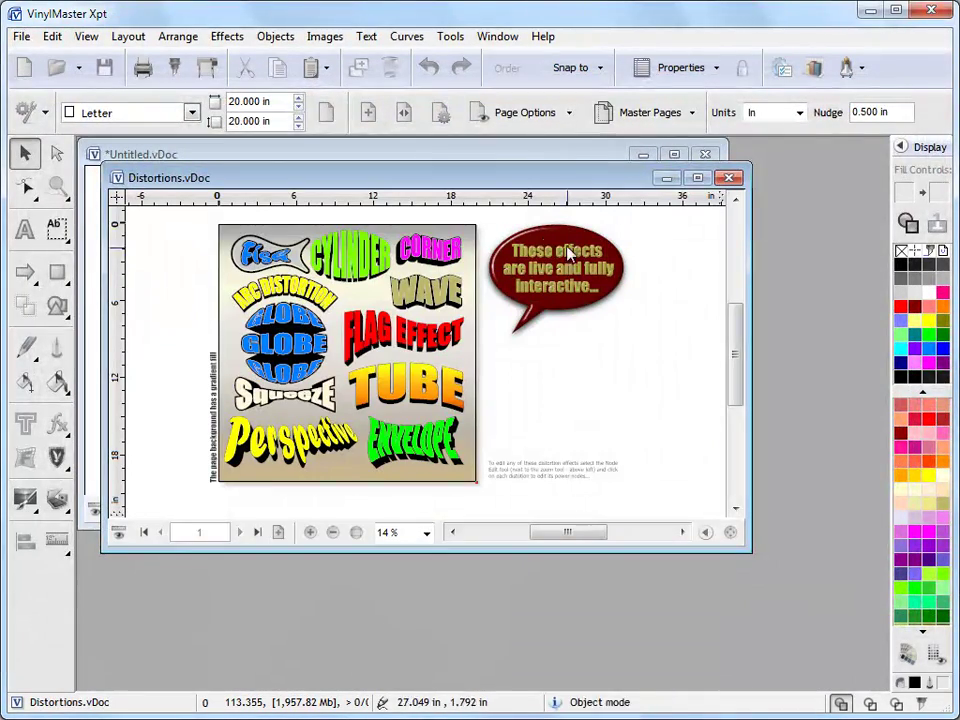
Maximize the Distortions document and click through the sample objects to select FLAG EFFECT.
double_click(420, 186)
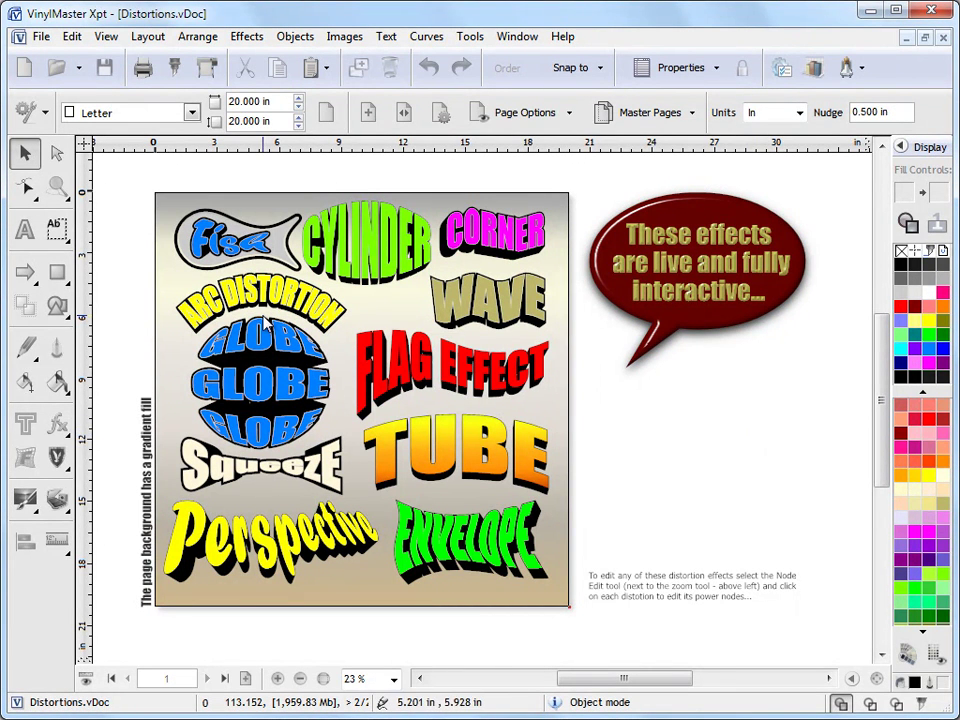
click(455, 450)
click(490, 300)
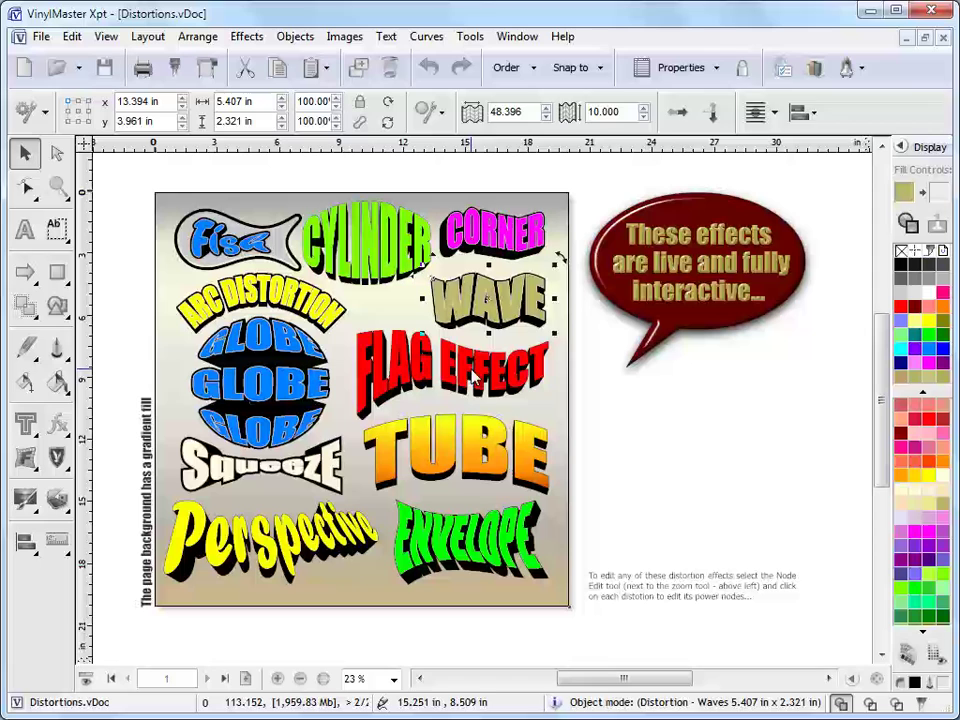
click(437, 395)
click(305, 345)
click(455, 450)
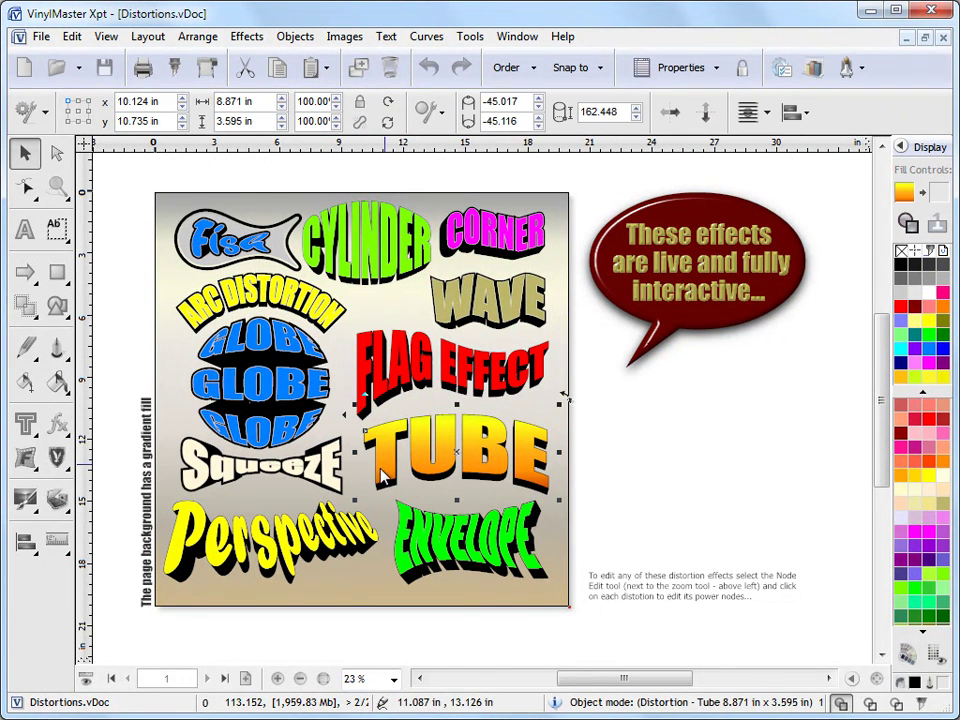
click(320, 528)
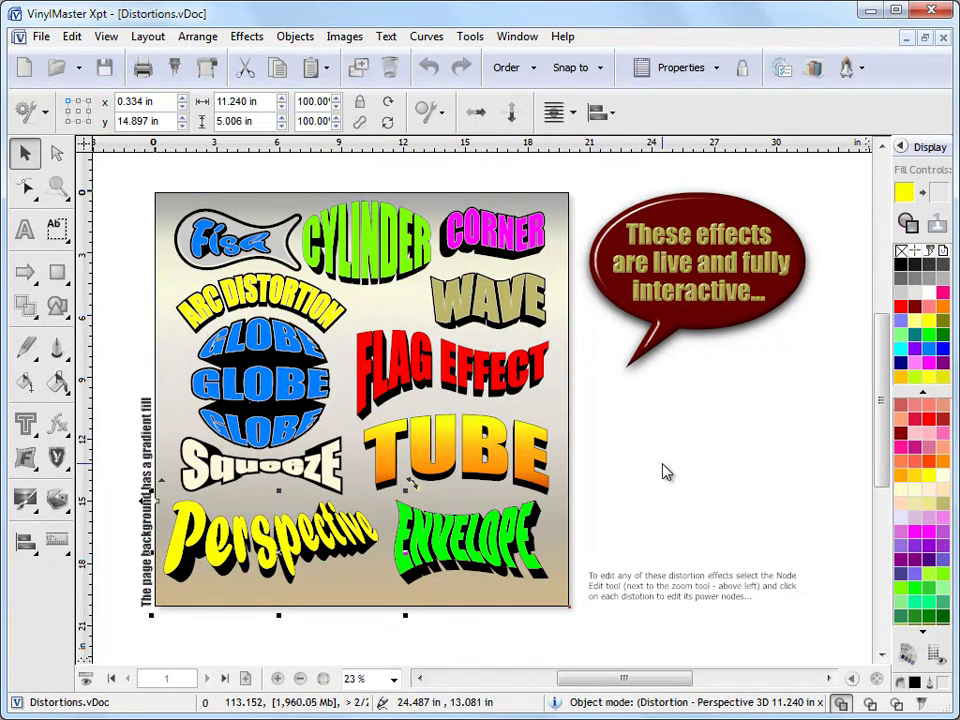
click(522, 458)
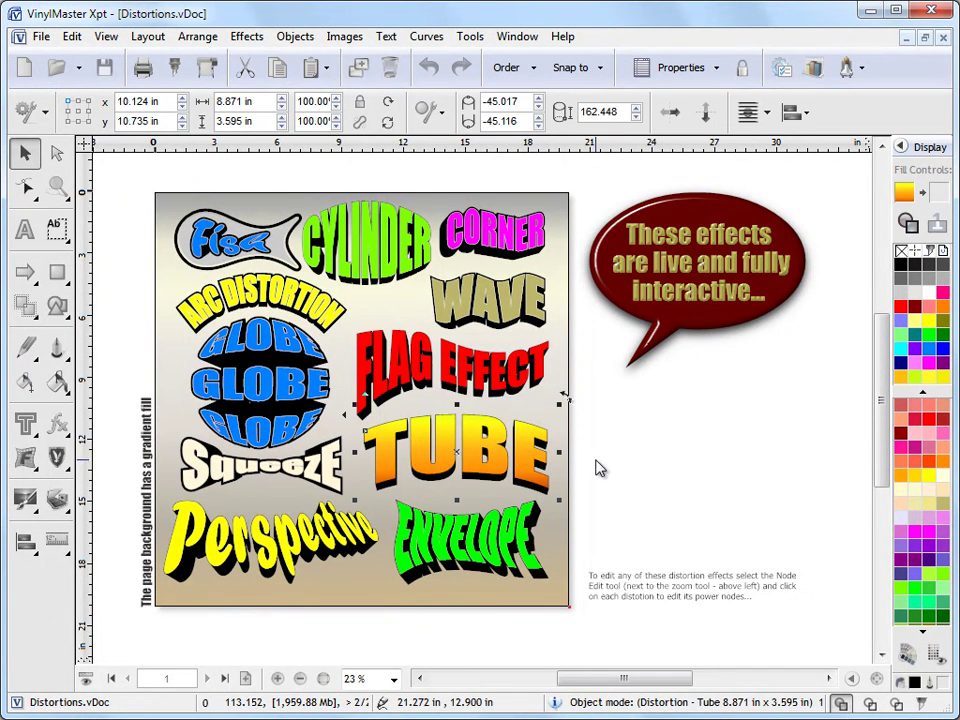
key(Tab)
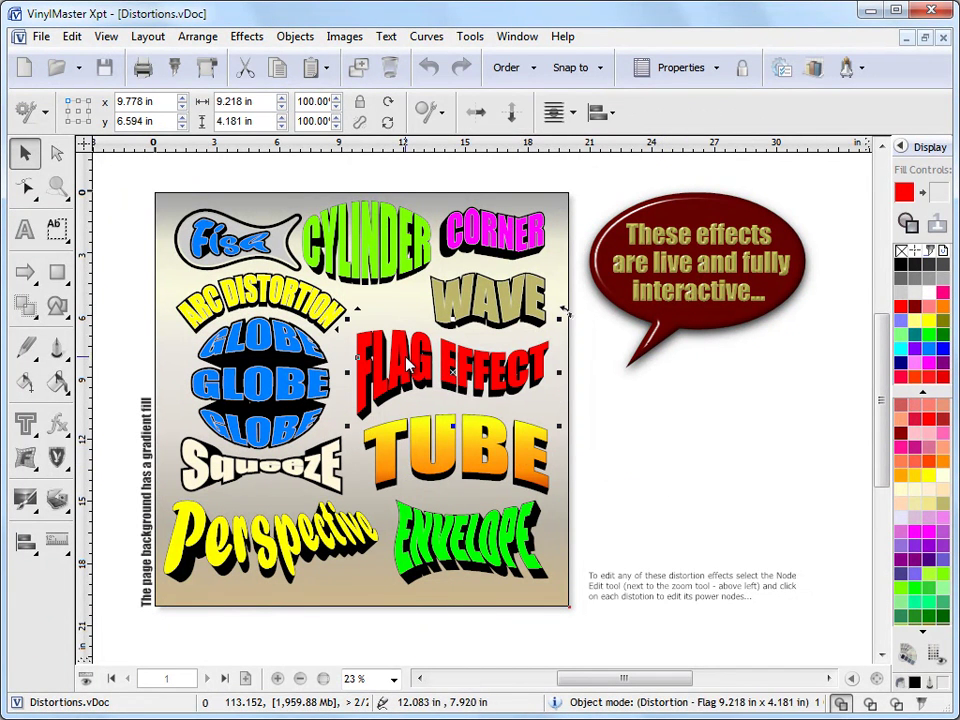
Node-edit the FLAG EFFECT distortion's top edge, reshaping it to 9.218 × 4.235 in.
click(26, 190)
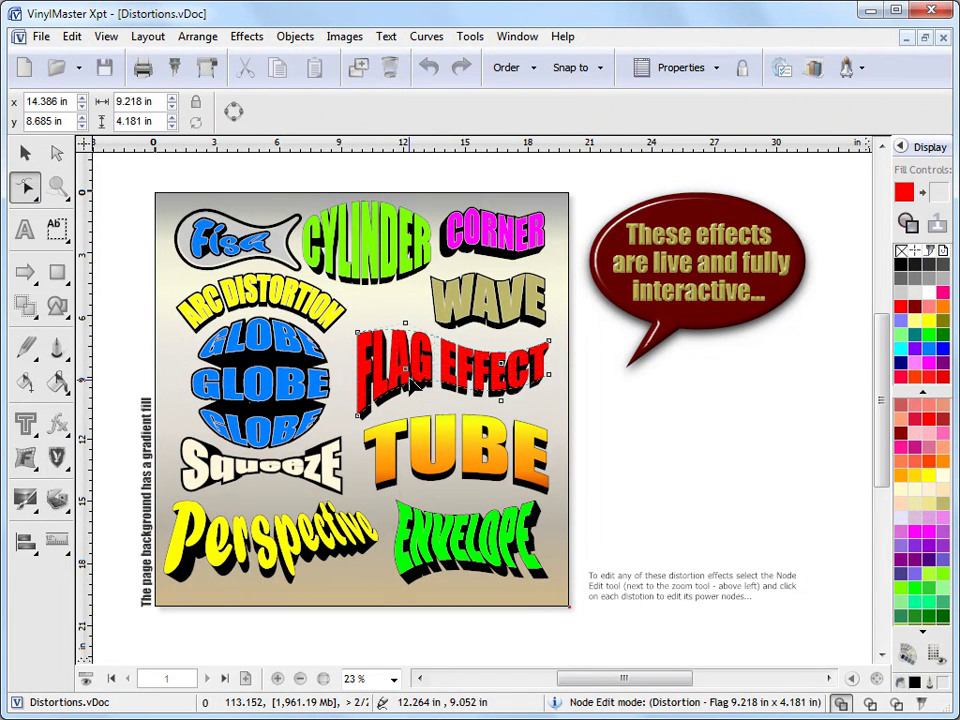
drag(405, 323, 407, 326)
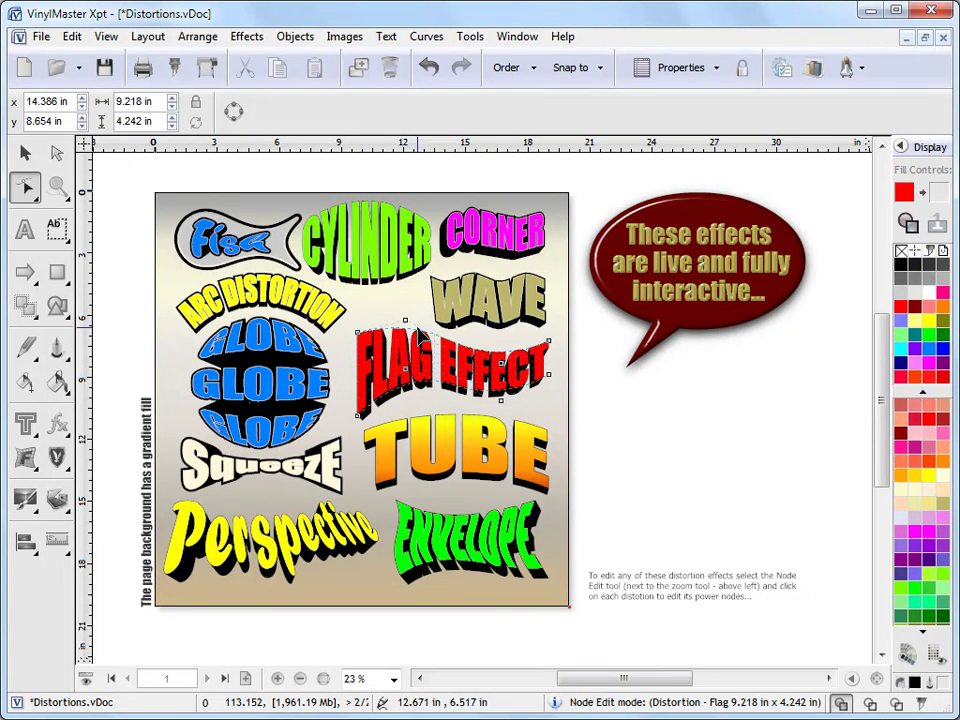
click(501, 362)
drag(503, 364, 487, 384)
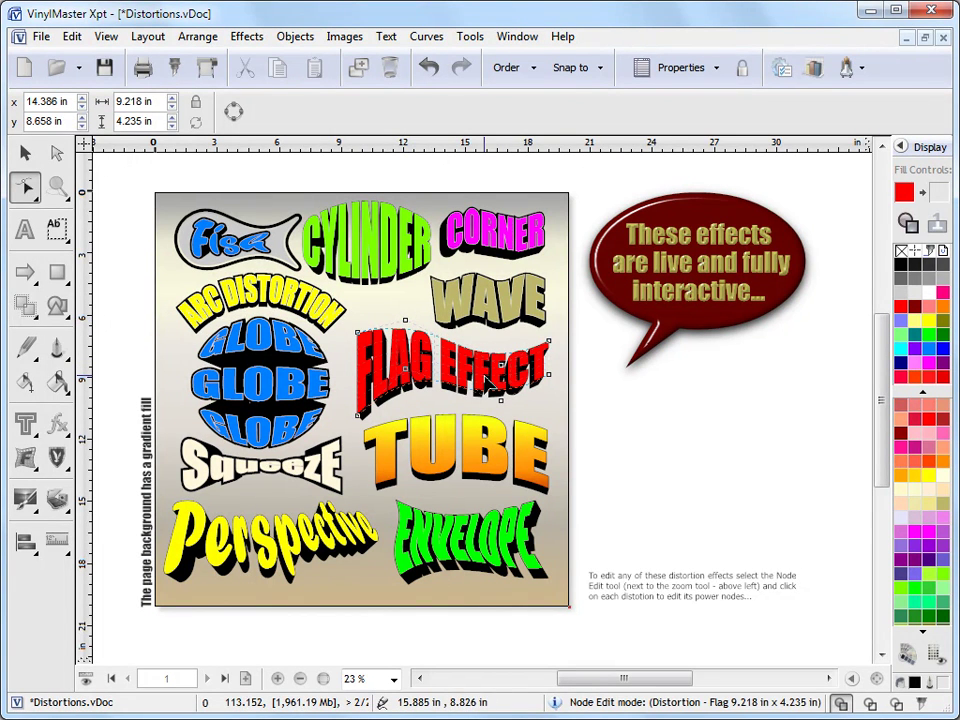
click(26, 153)
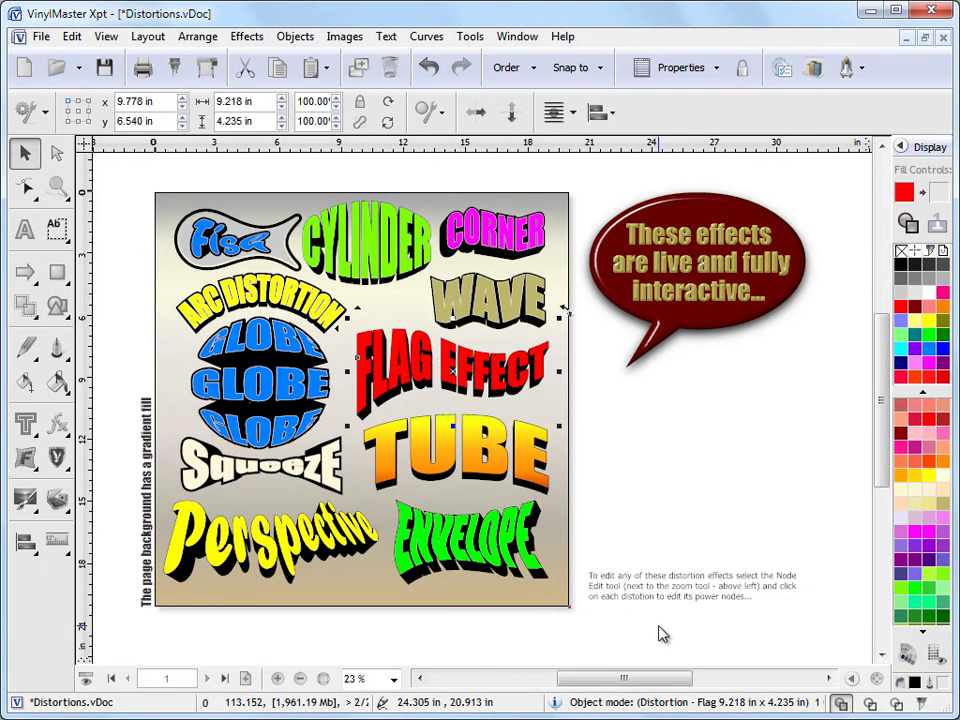
Add an Arial text object reading 'Flag Effect' on the blank canvas beside the page.
drag(660, 686, 535, 682)
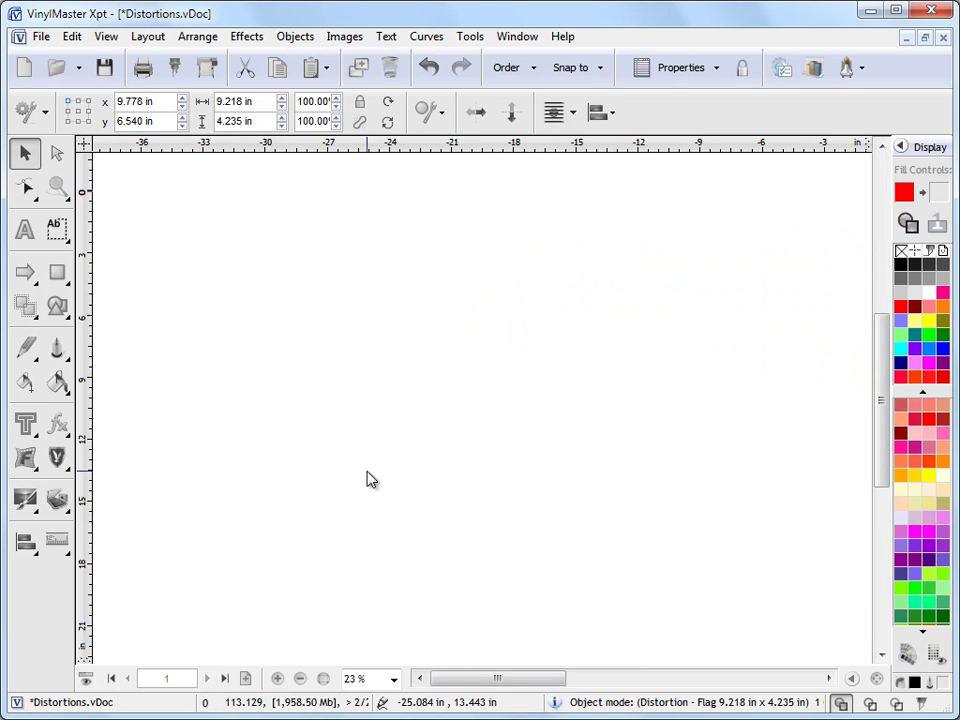
click(25, 229)
click(225, 321)
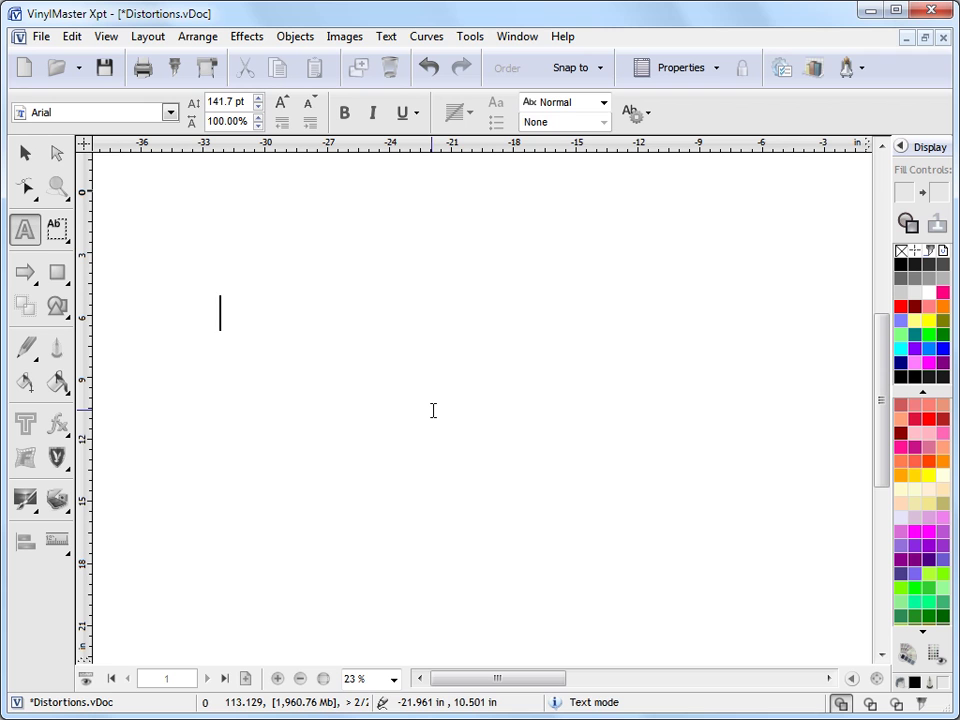
text(Flag Effect)
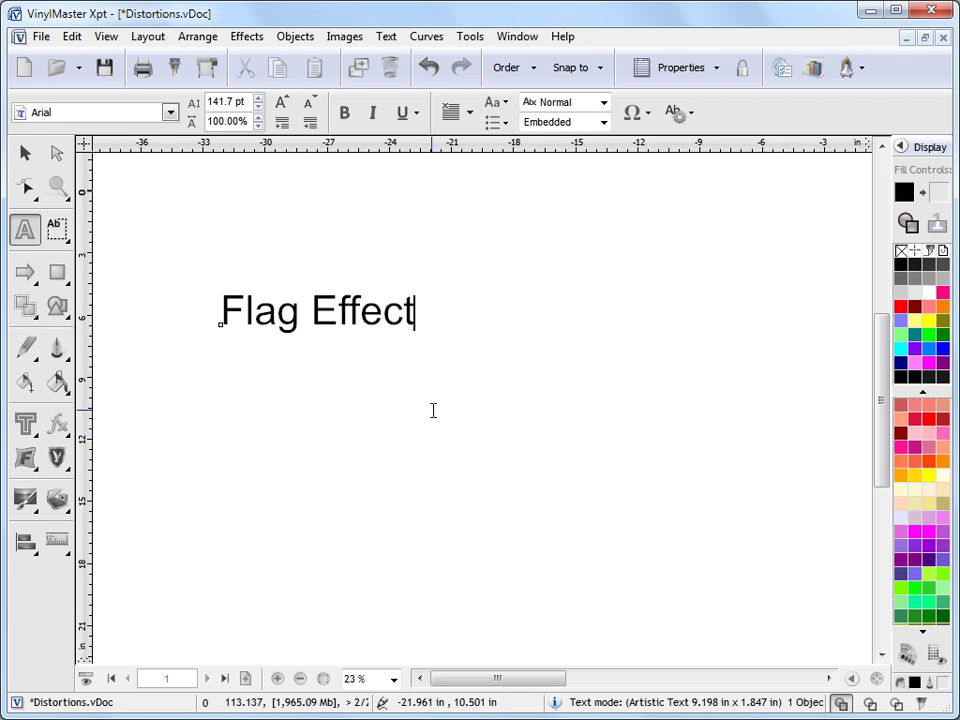
mouse_move(363, 310)
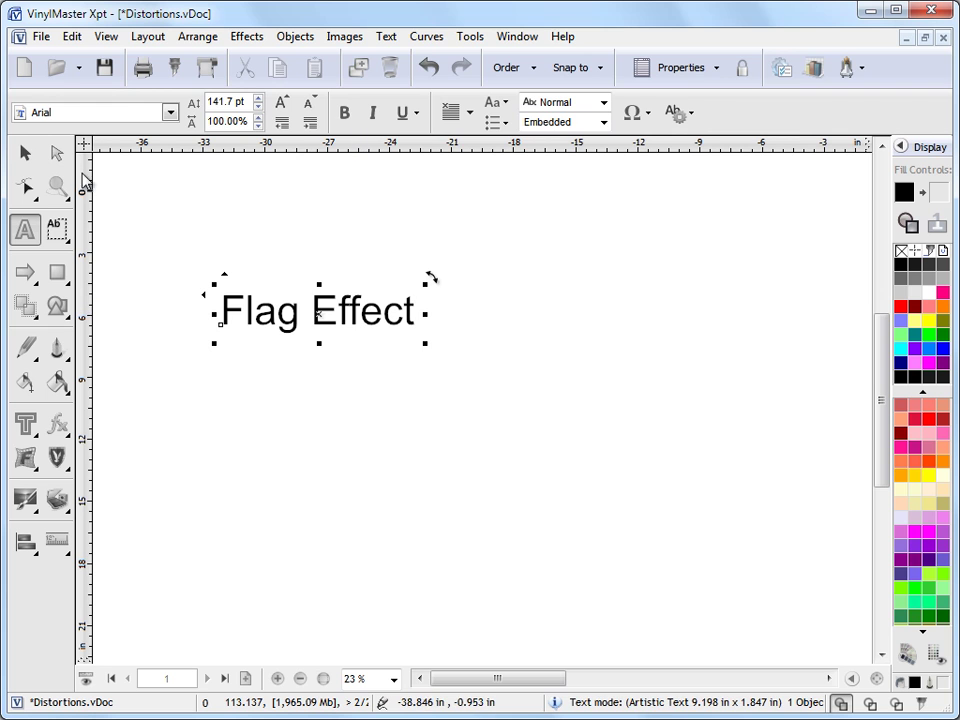
click(27, 153)
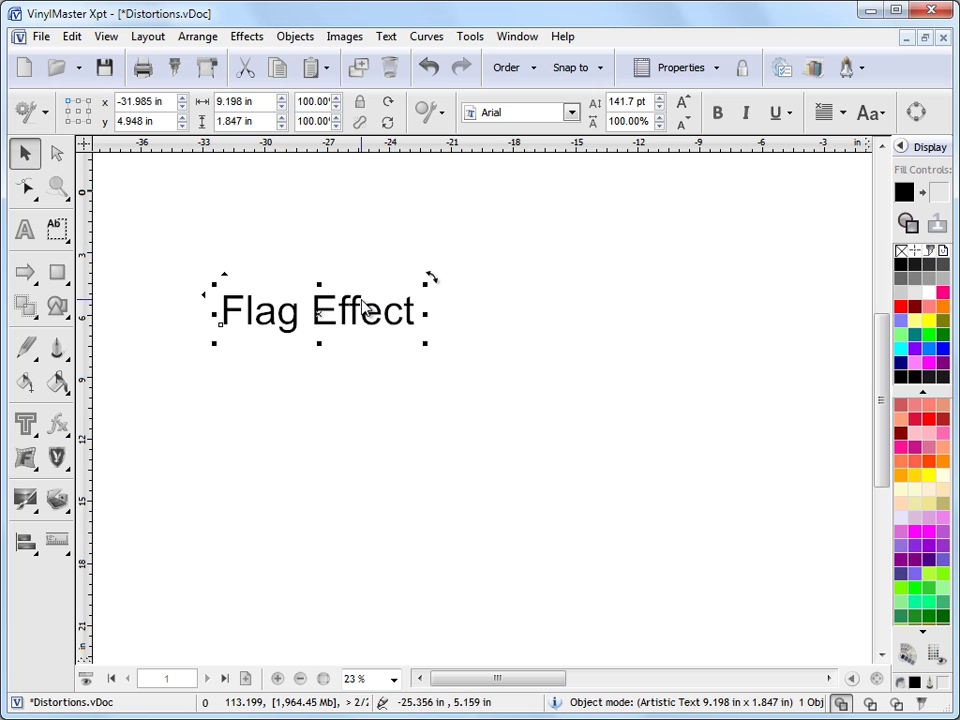
Change the text to upper case FLAG EFFECT and enlarge it.
click(869, 116)
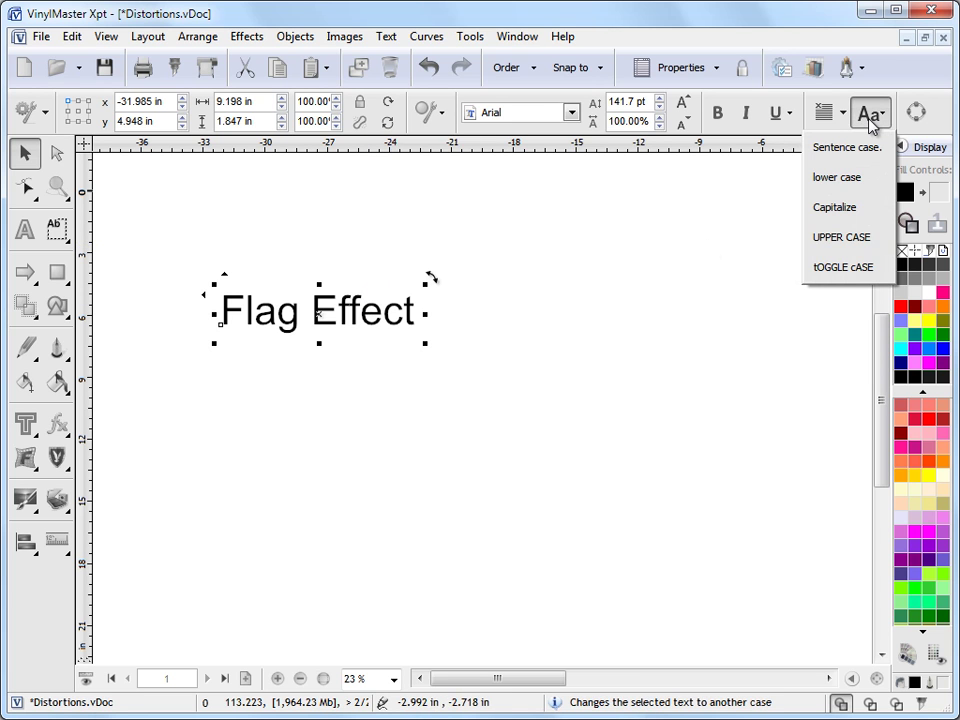
click(857, 239)
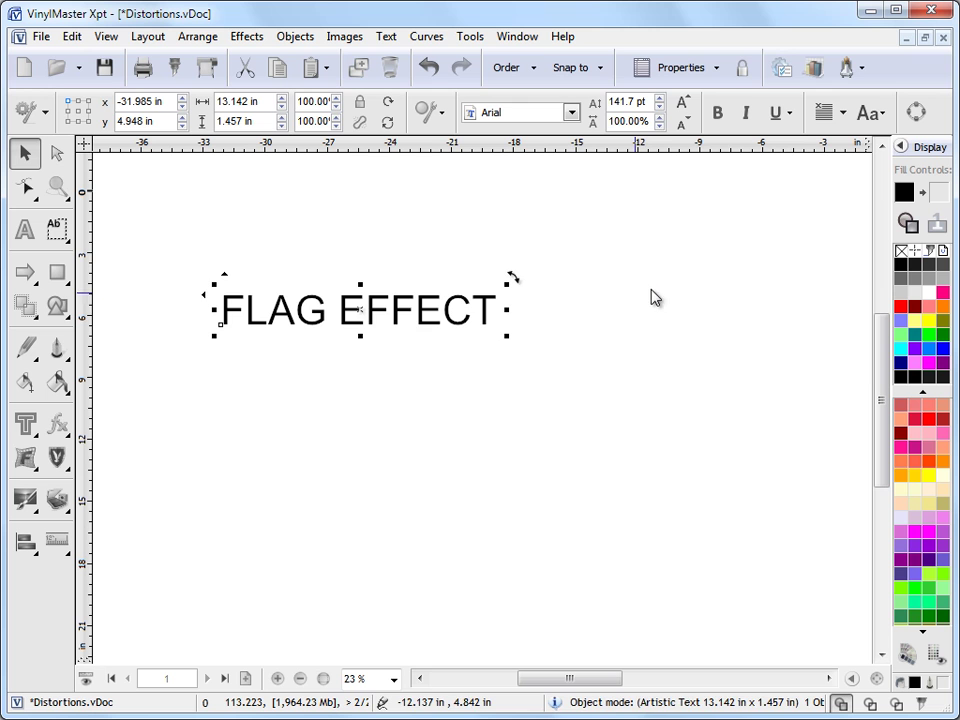
drag(354, 311, 381, 317)
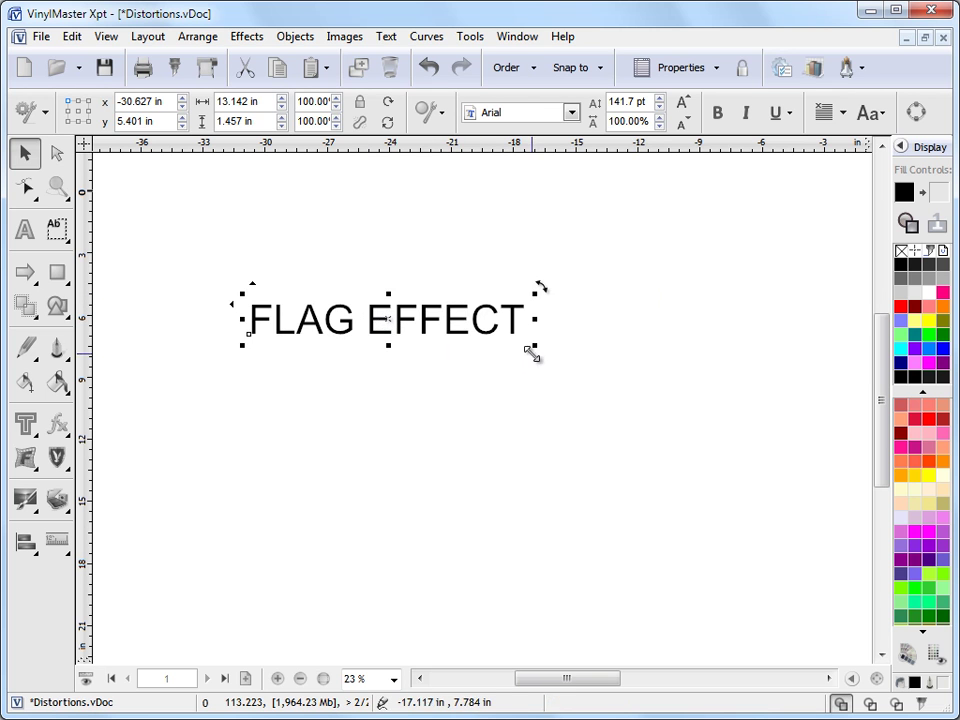
drag(531, 349, 632, 356)
drag(429, 326, 437, 303)
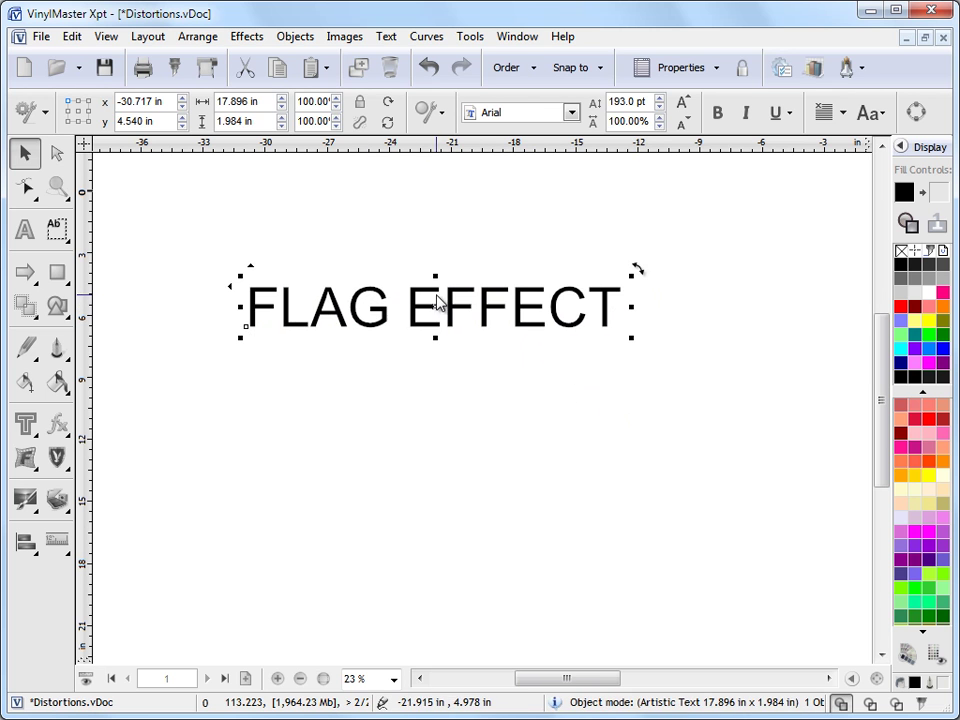
Set FLAG EFFECT to Impact, enlarge it to 22.922 × 4.075 in, and zoom in on it.
click(574, 114)
click(580, 72)
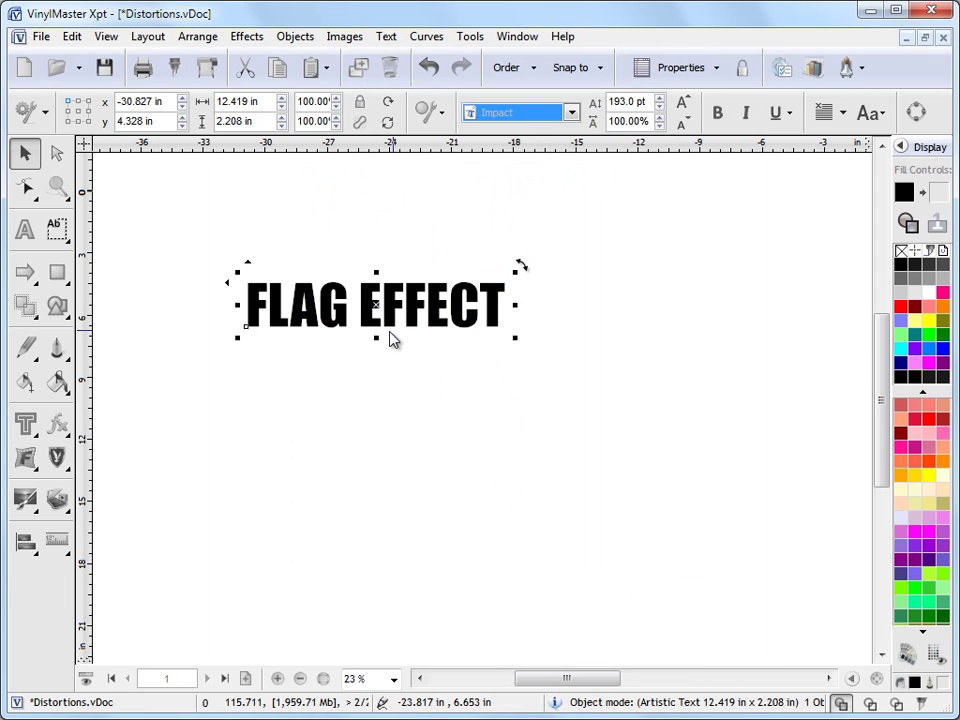
drag(378, 310, 315, 297)
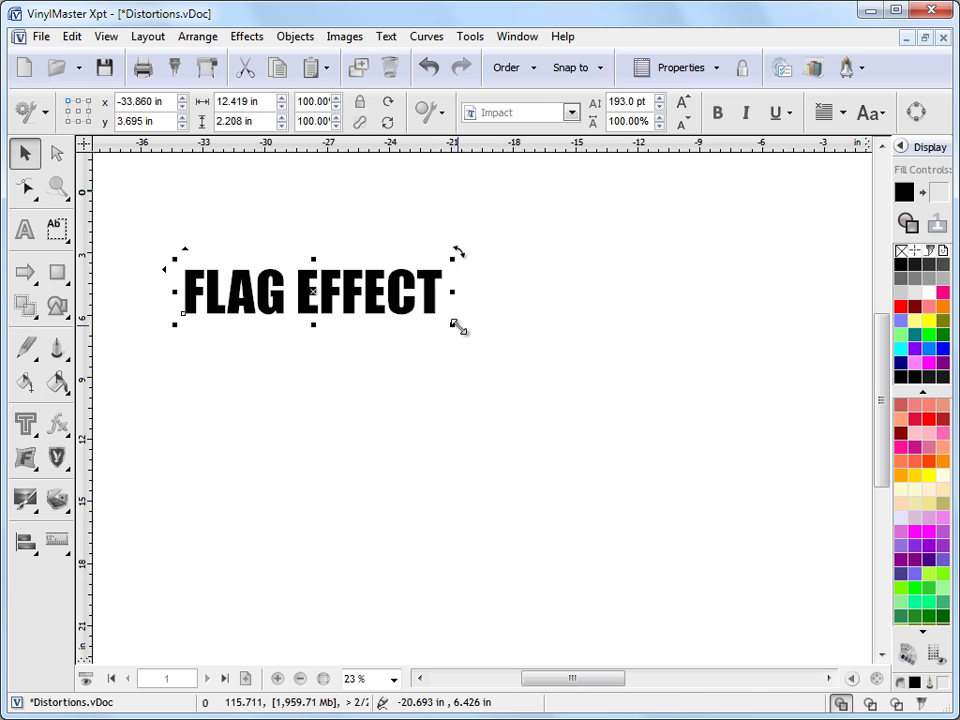
drag(454, 320, 690, 430)
drag(422, 315, 433, 325)
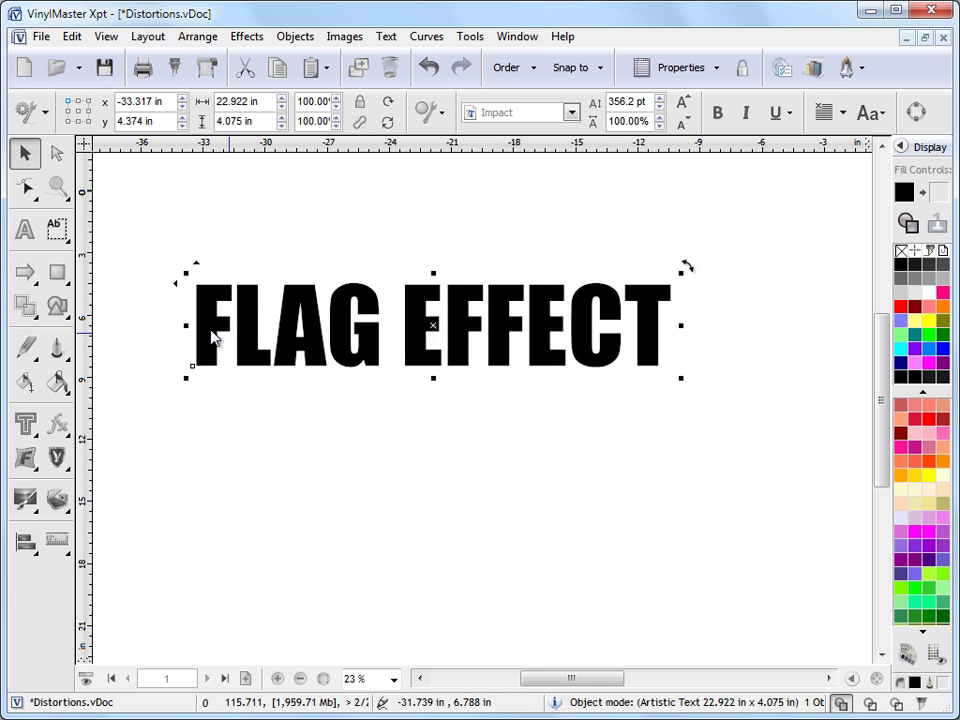
click(57, 187)
drag(156, 249, 638, 401)
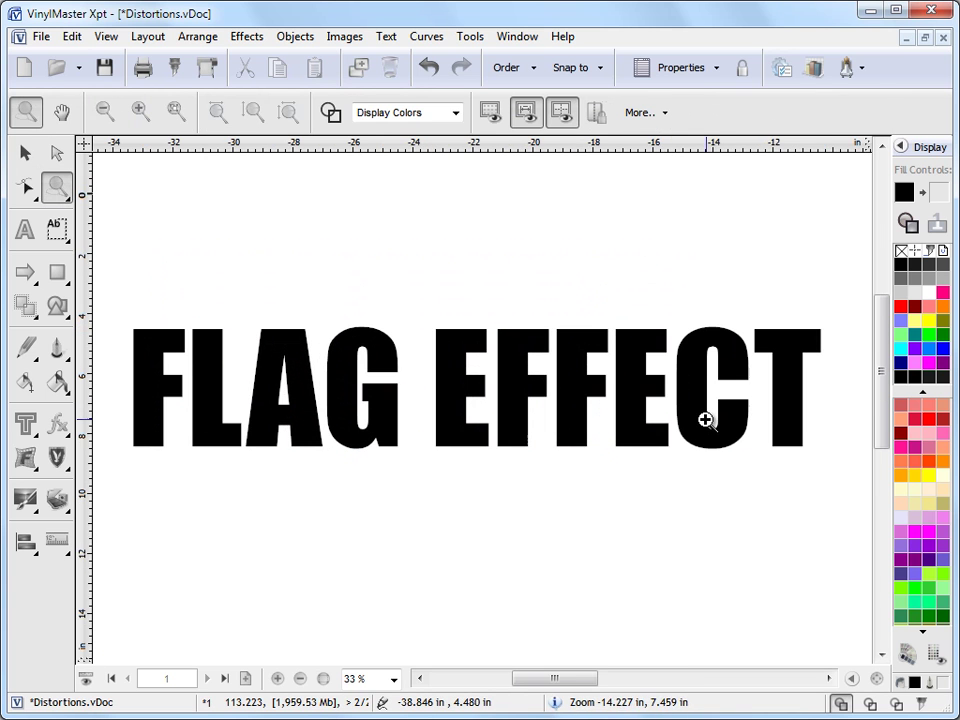
Apply a Flag distortion envelope to the FLAG EFFECT text.
click(25, 152)
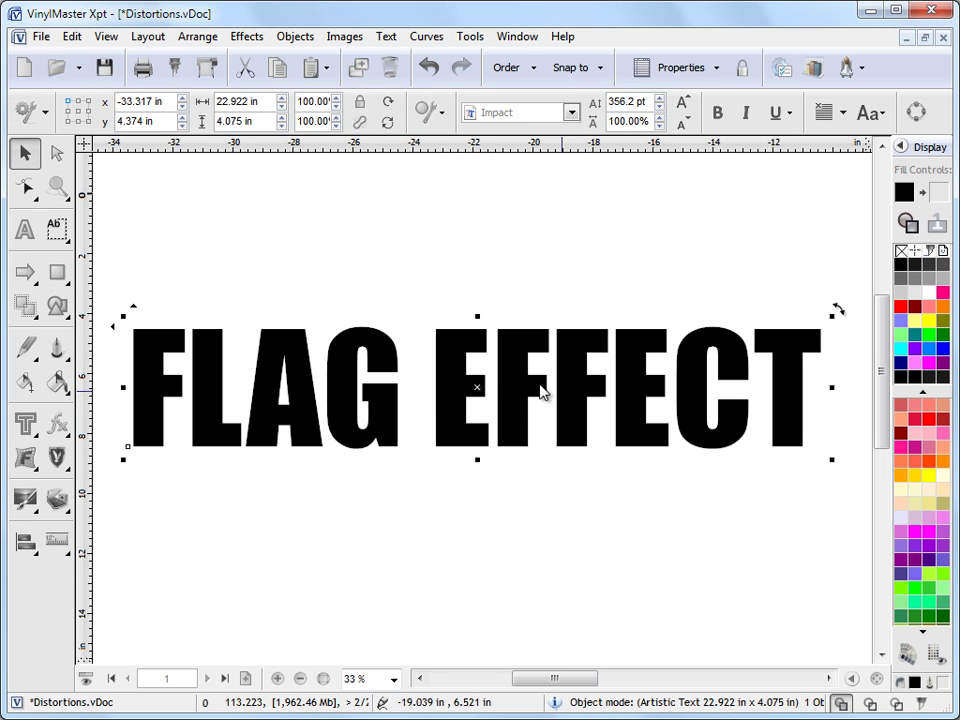
click(26, 459)
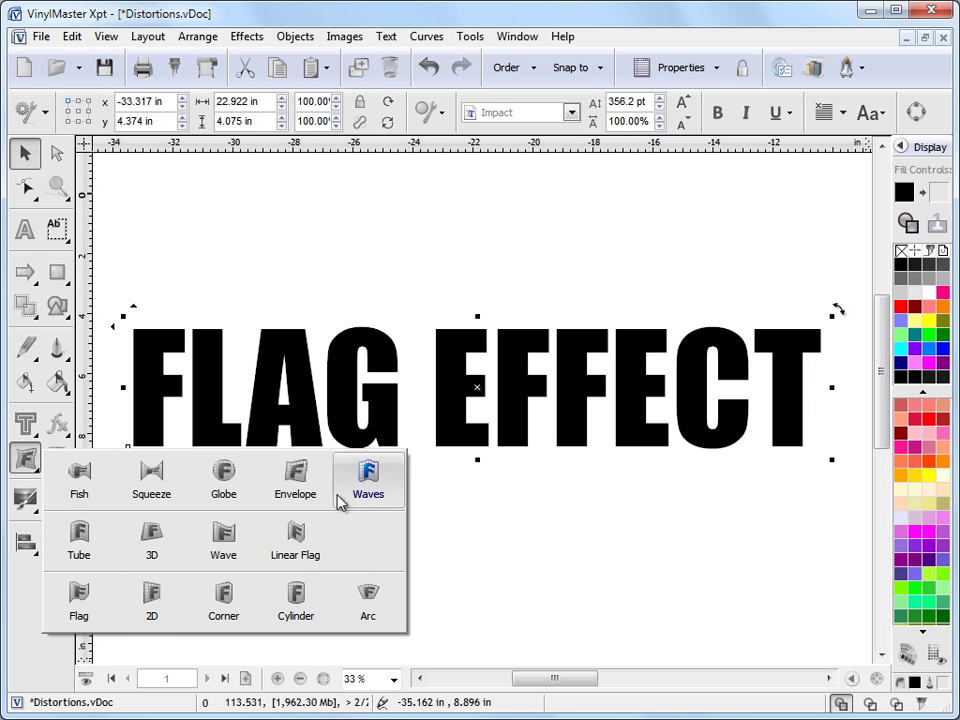
click(79, 597)
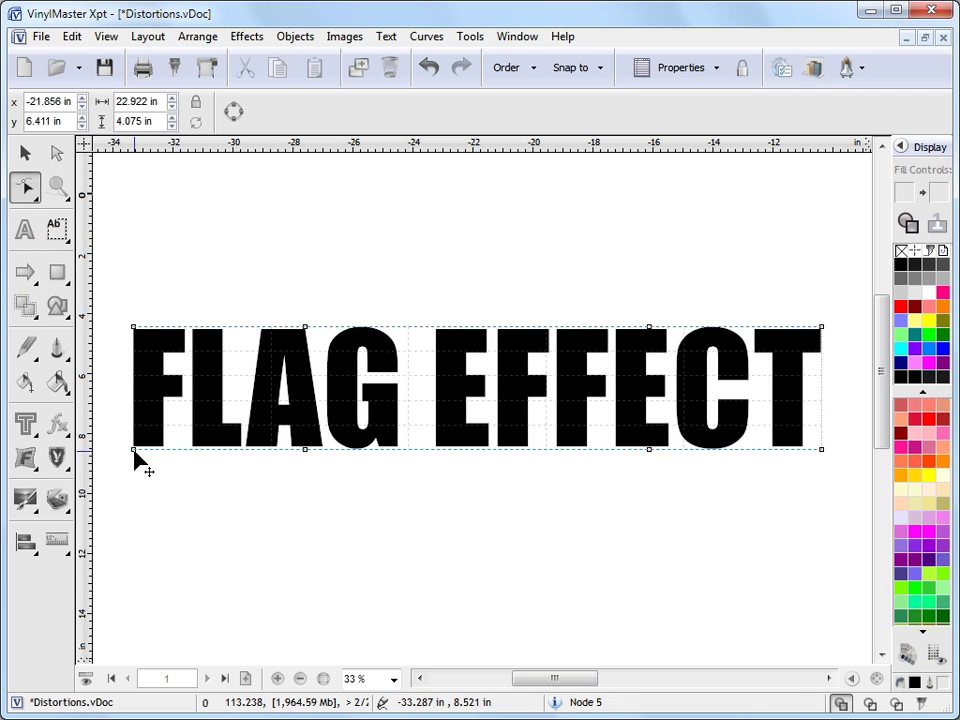
Drag the flag nodes to wave the text, tall at FLAG and rising toward EFFECT (22.922 × 12.350 in).
drag(134, 451, 134, 588)
drag(135, 328, 135, 230)
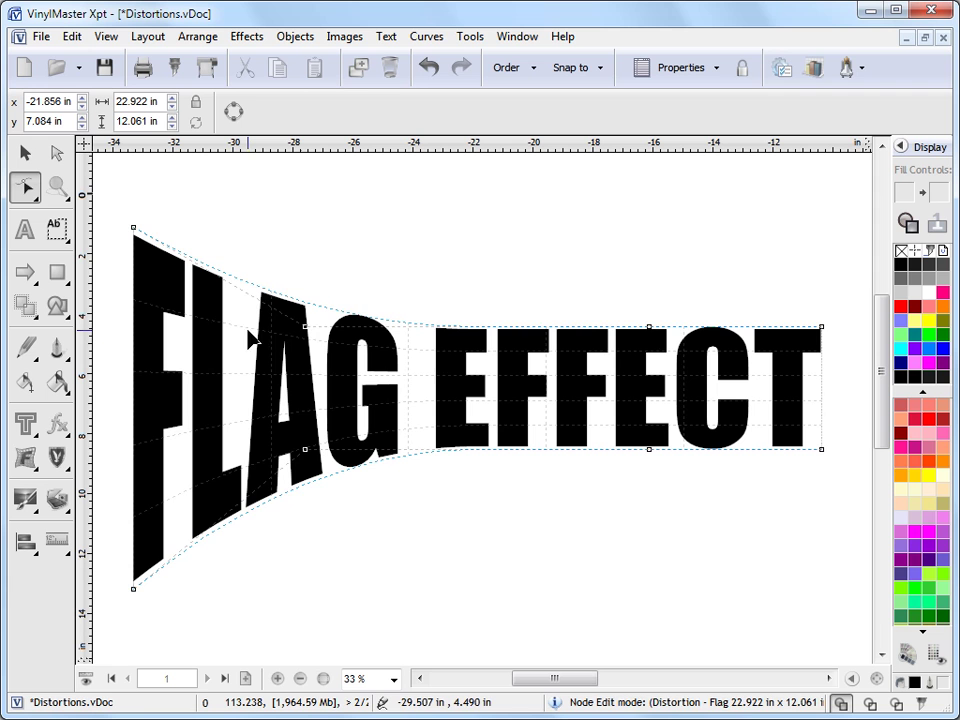
drag(306, 328, 304, 254)
drag(305, 452, 305, 406)
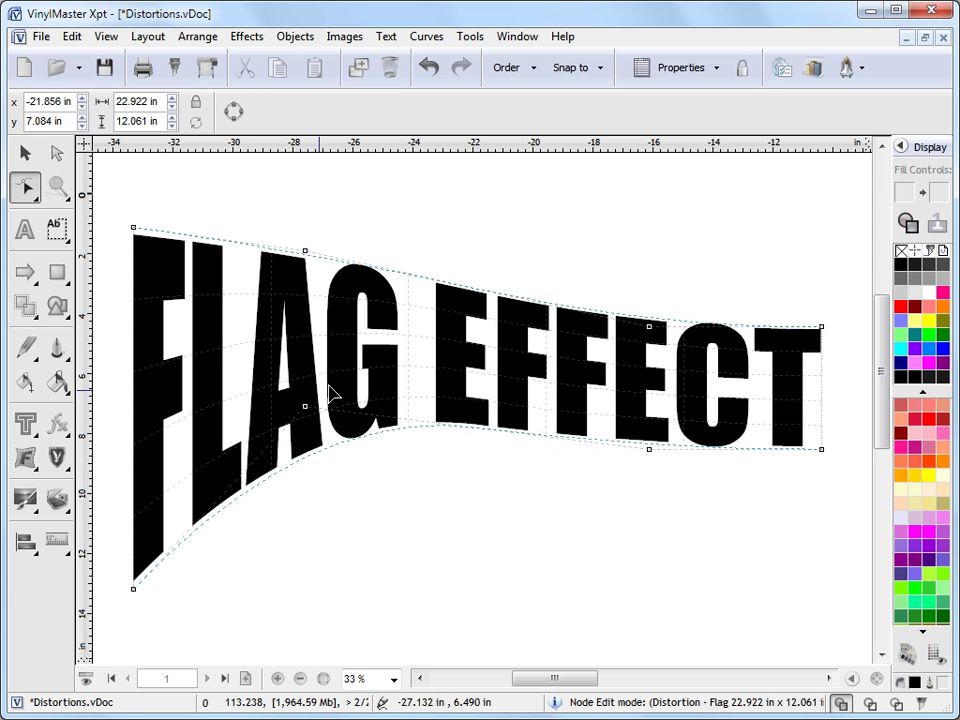
drag(649, 327, 649, 277)
drag(650, 450, 649, 532)
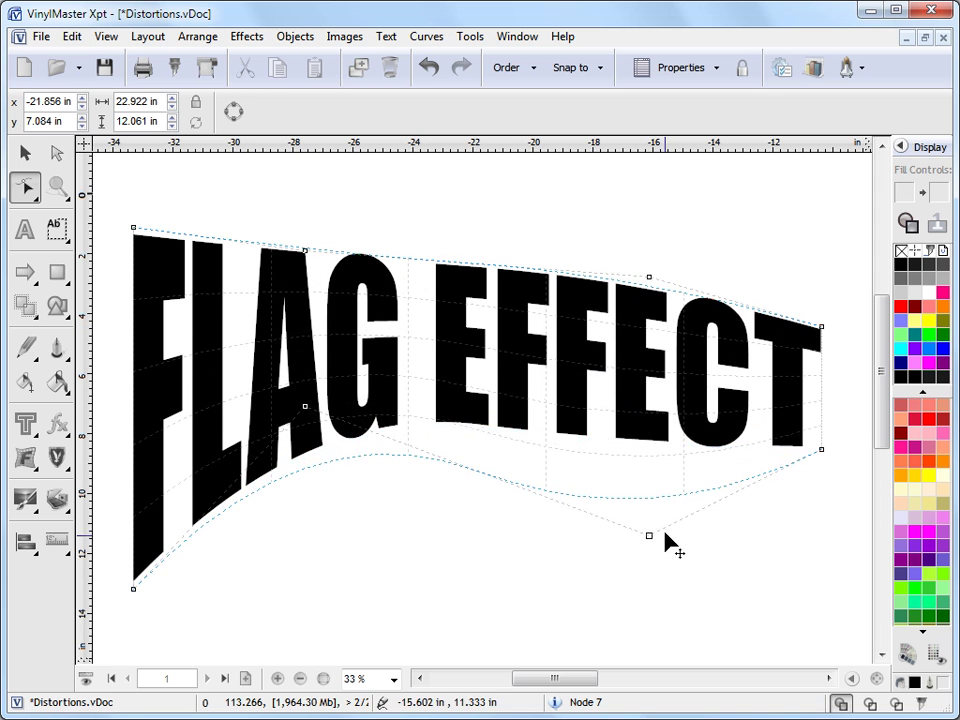
drag(649, 277, 650, 412)
drag(821, 327, 821, 266)
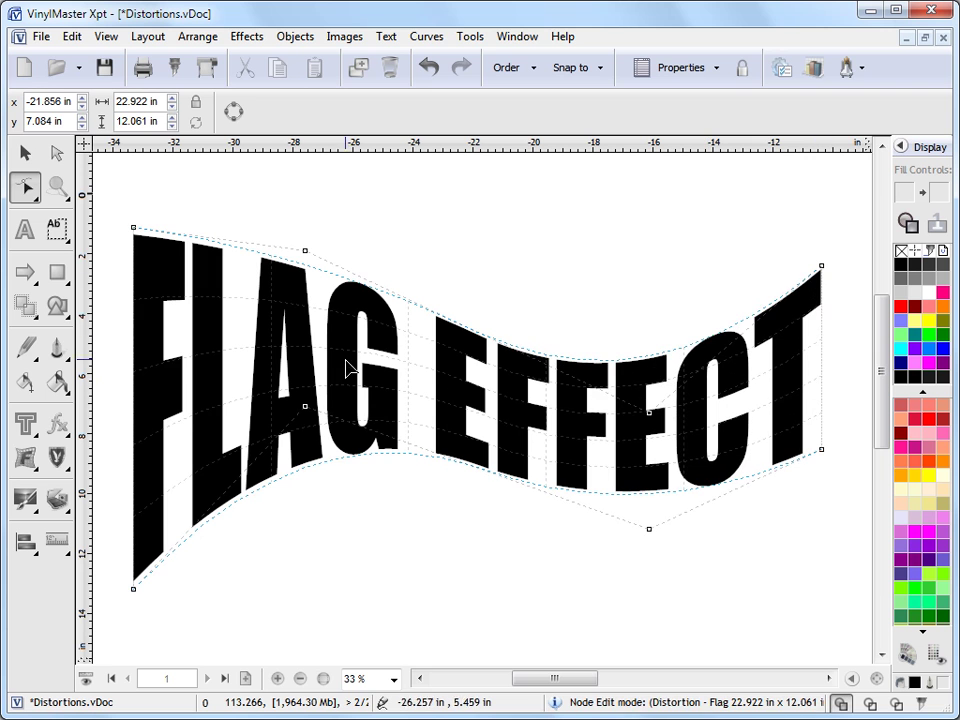
drag(821, 449, 821, 391)
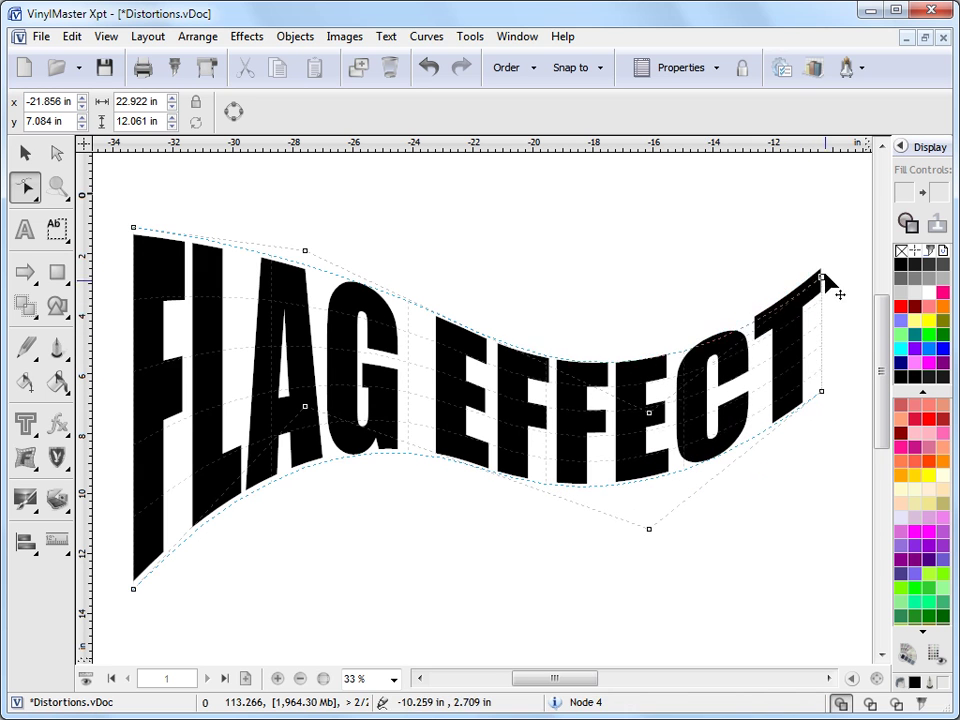
drag(821, 266, 821, 305)
drag(822, 392, 822, 440)
drag(305, 407, 306, 459)
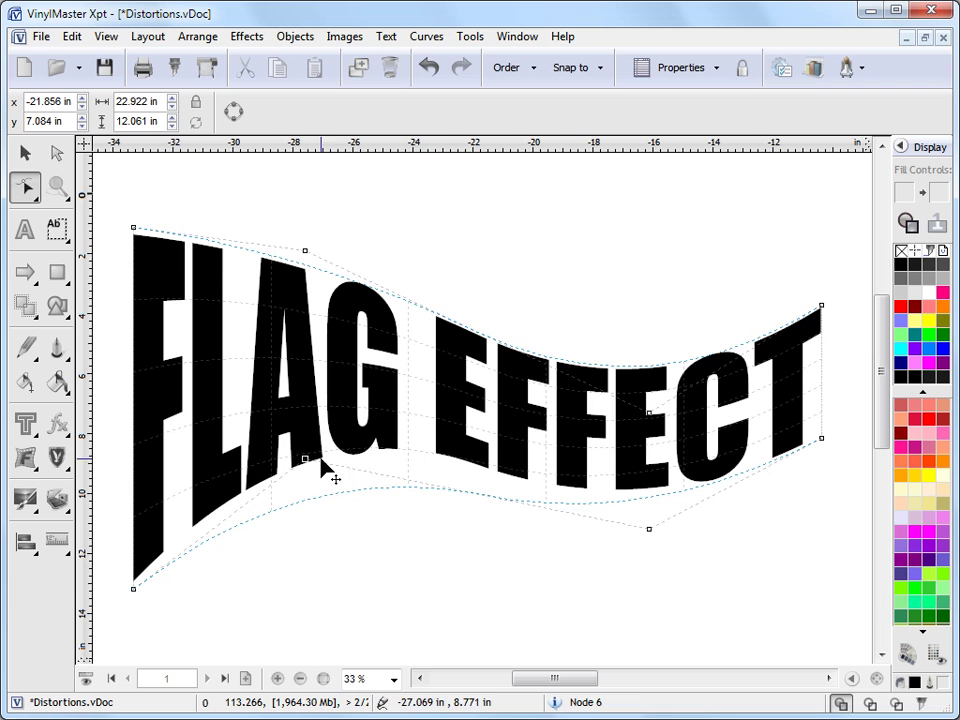
drag(303, 252, 305, 191)
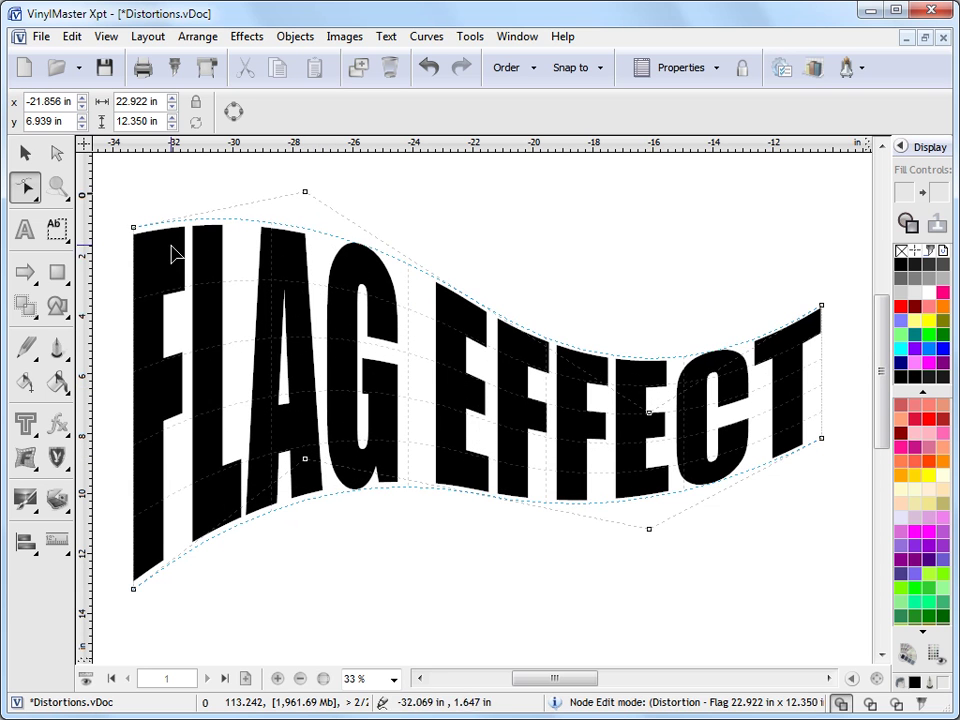
Fill the waving FLAG EFFECT text solid red from the palette.
click(25, 152)
click(901, 307)
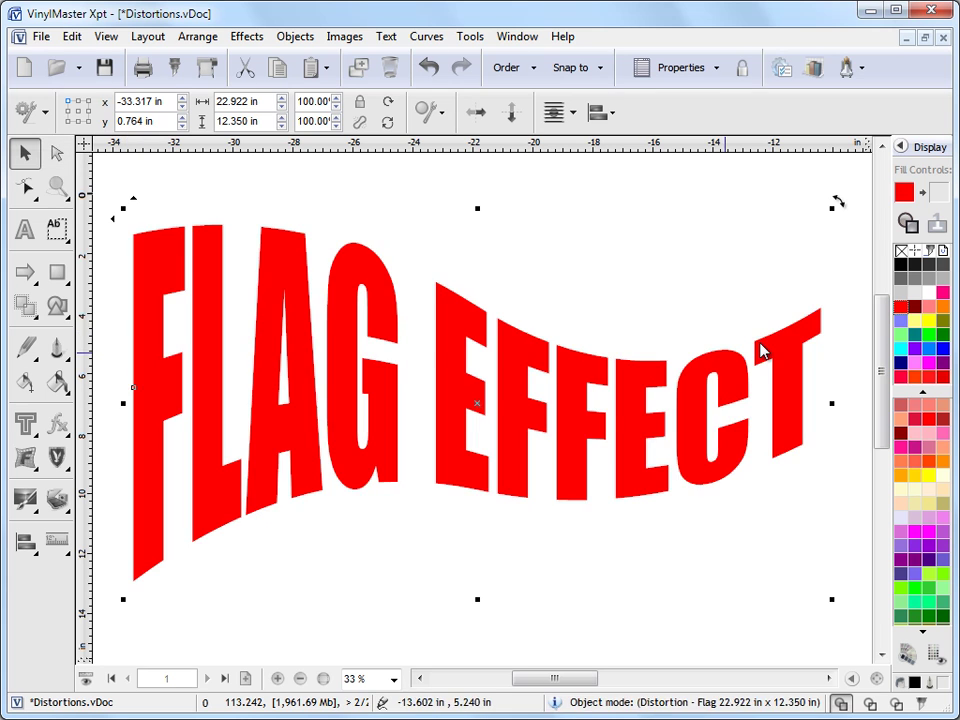
drag(491, 388, 474, 406)
scroll(504, 392, down, 3)
scroll(604, 497, up, 1)
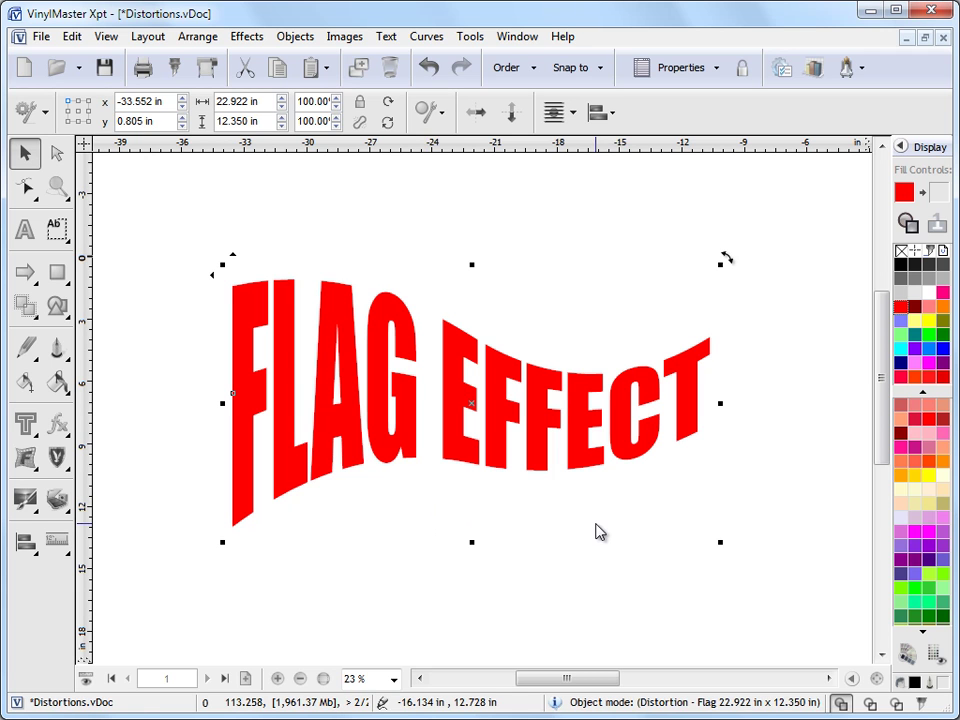
click(27, 459)
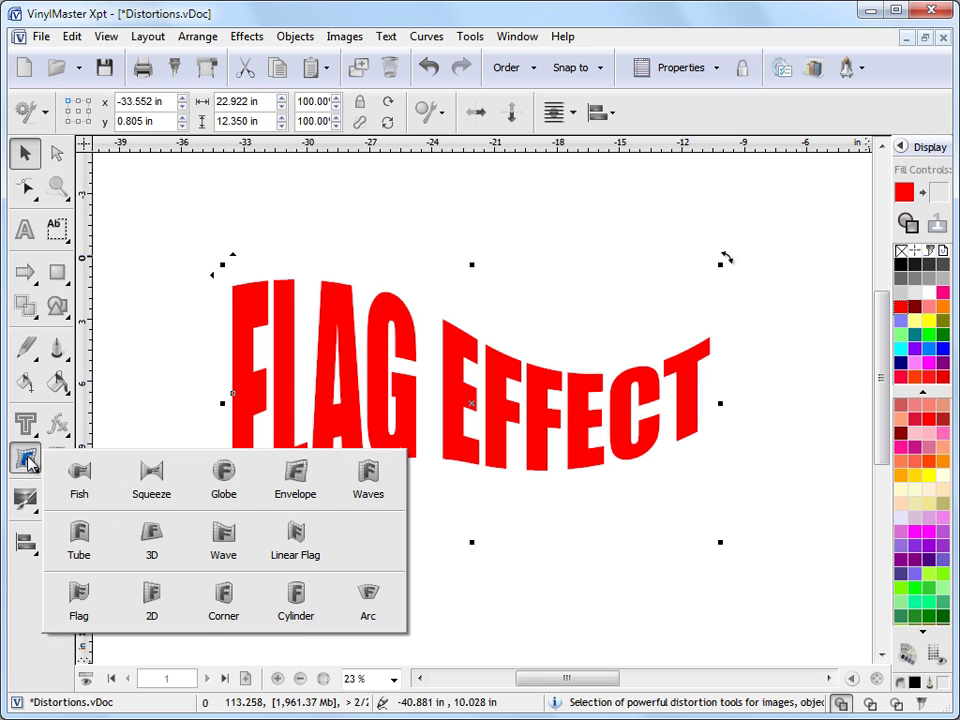
Apply a 3D Perspective distortion and drag its corners so FLAG slants steeply back.
click(155, 550)
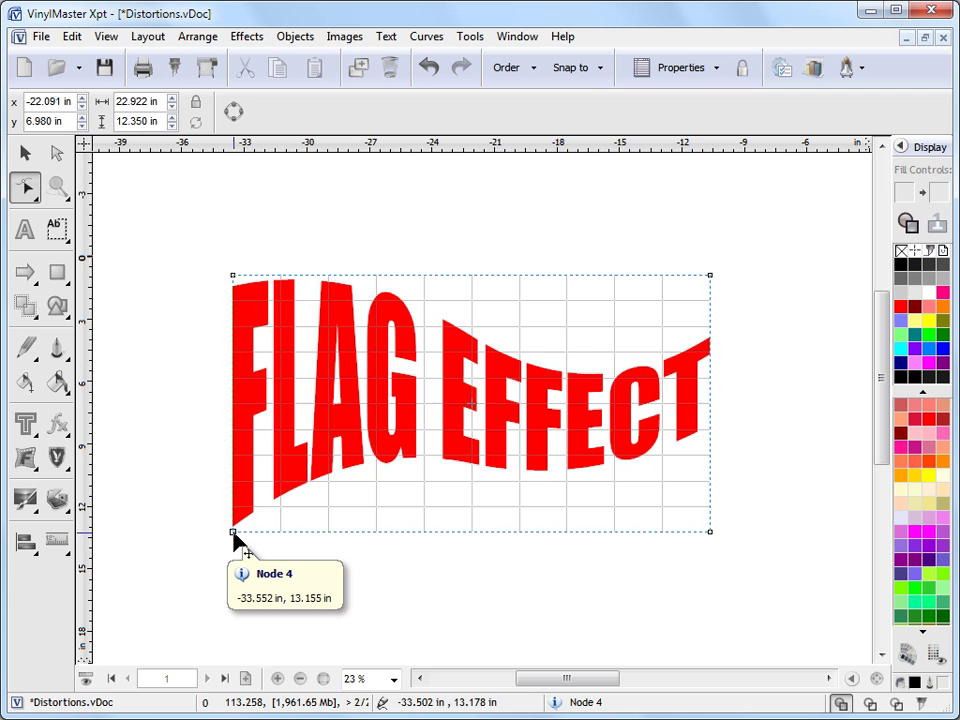
drag(233, 533, 188, 606)
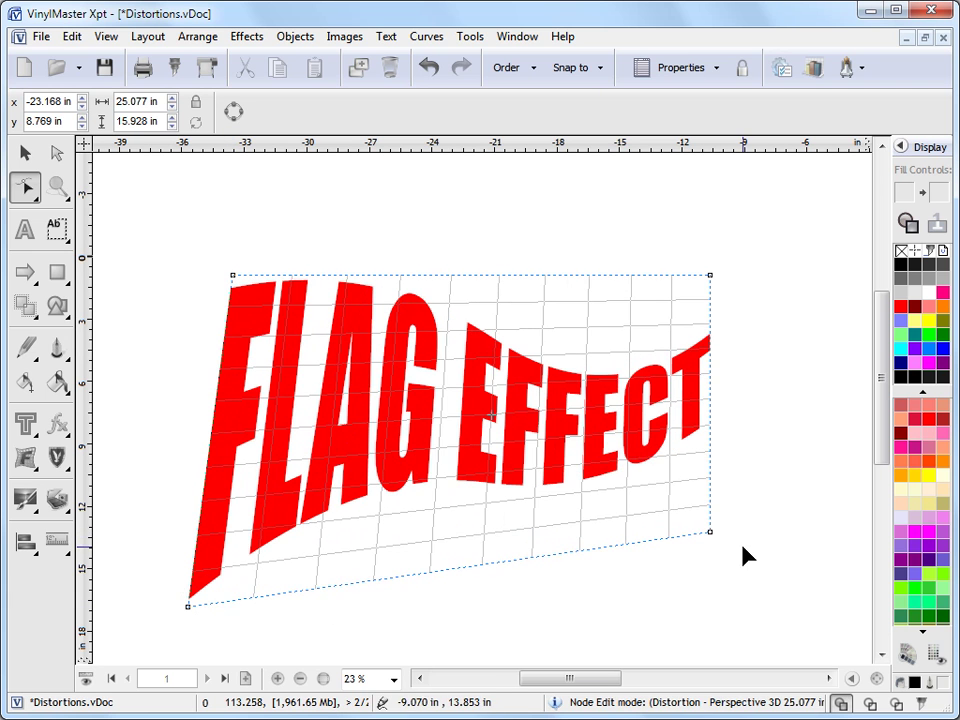
drag(710, 533, 775, 589)
drag(709, 274, 689, 323)
drag(233, 274, 207, 266)
drag(190, 608, 304, 549)
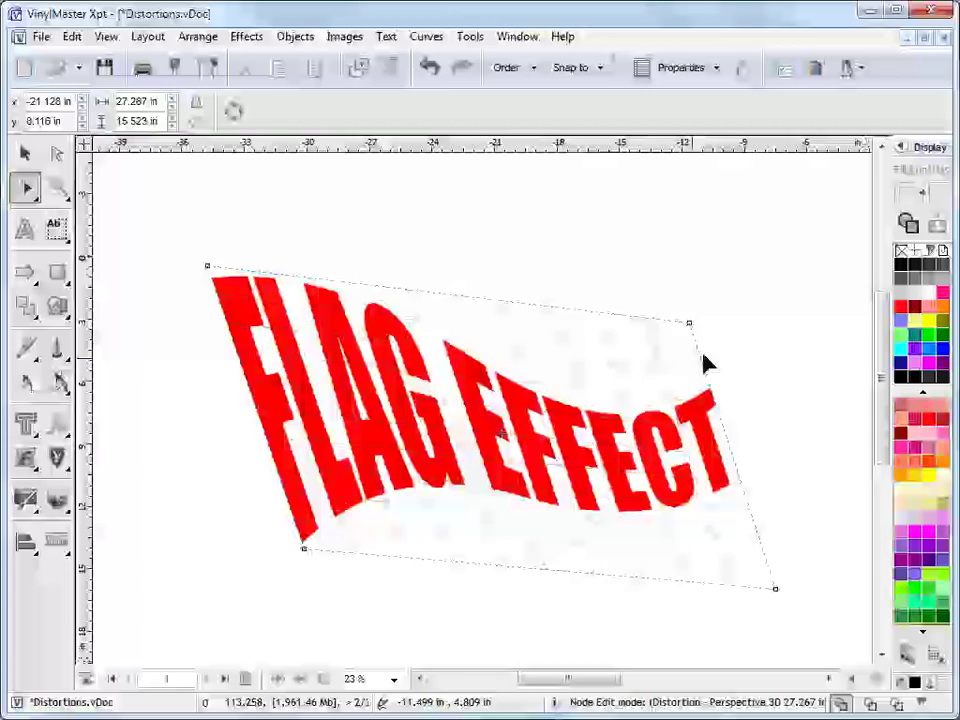
drag(690, 323, 760, 272)
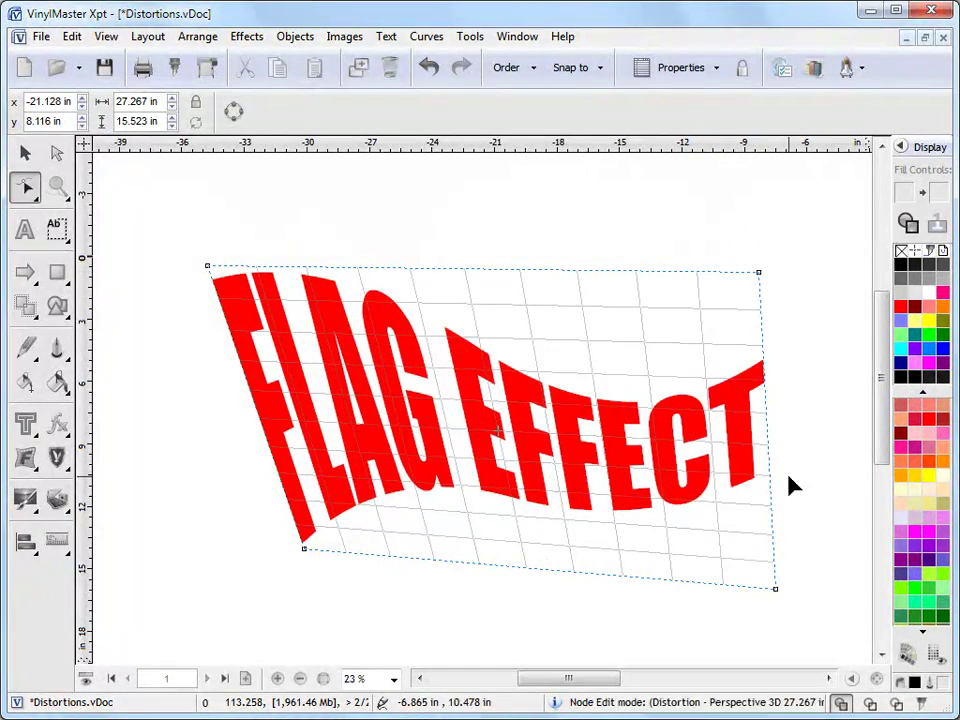
drag(776, 589, 680, 541)
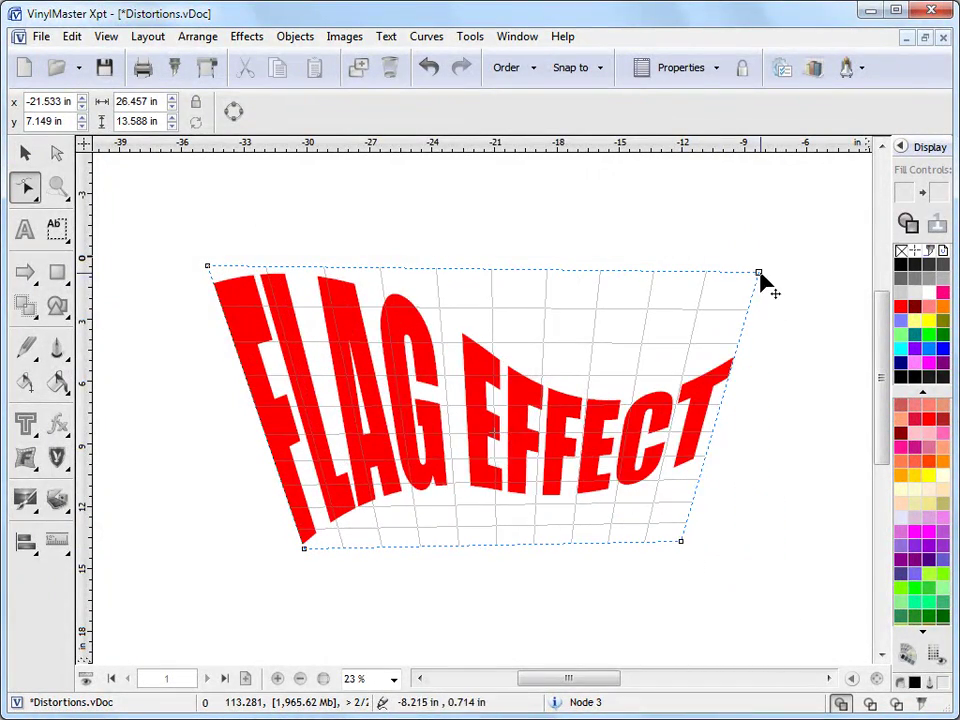
drag(760, 276, 727, 266)
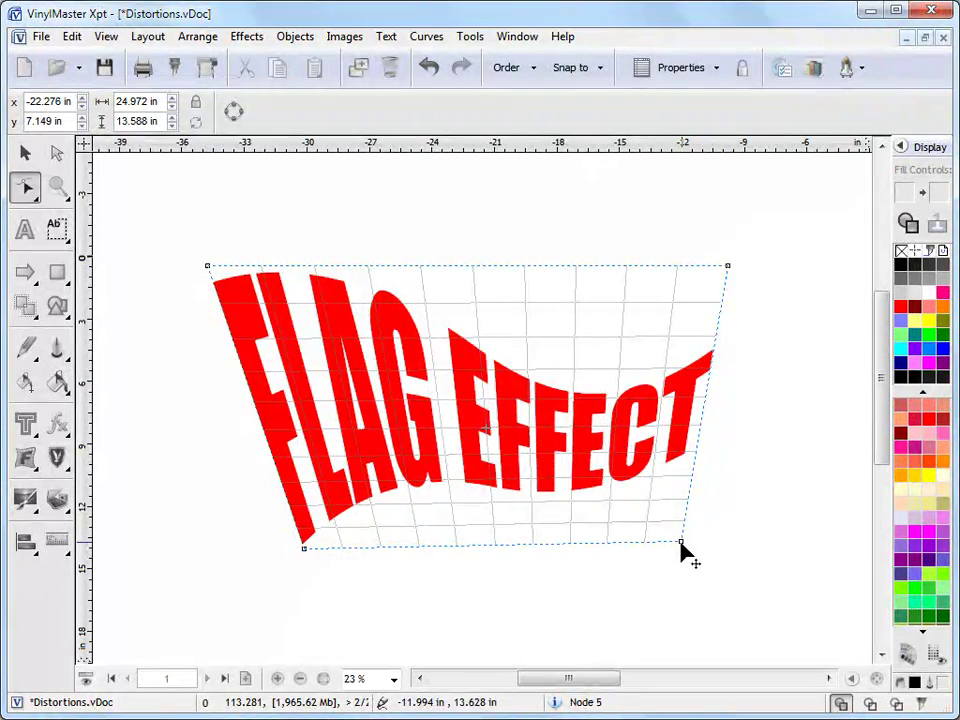
drag(681, 544, 667, 548)
drag(305, 548, 325, 499)
drag(667, 548, 665, 523)
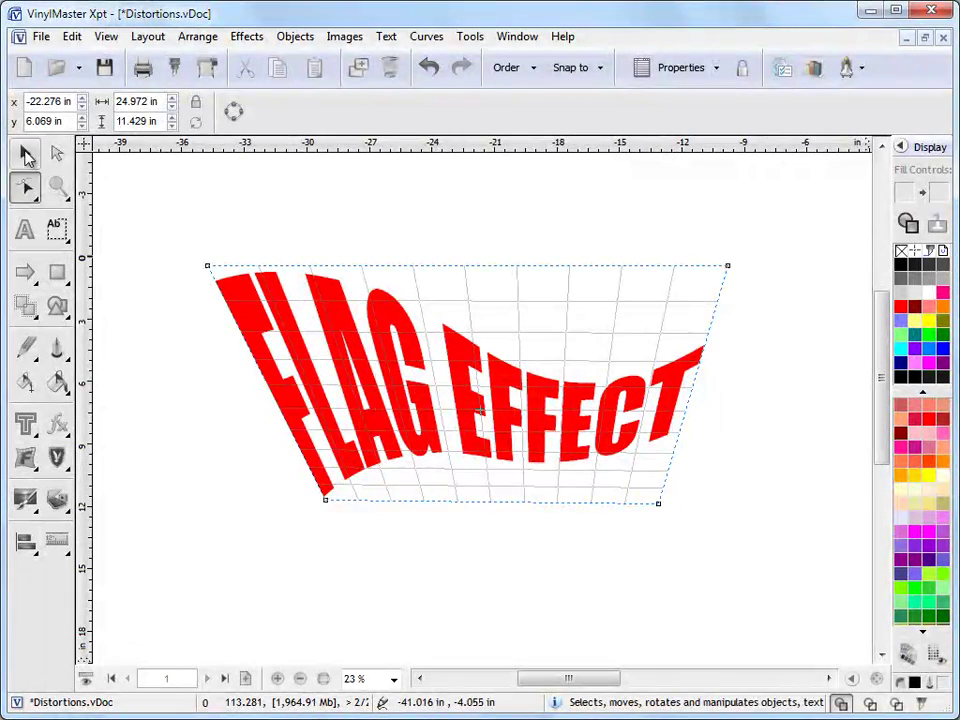
Move the 24.972 × 11.429 in perspective text near the page top.
click(25, 152)
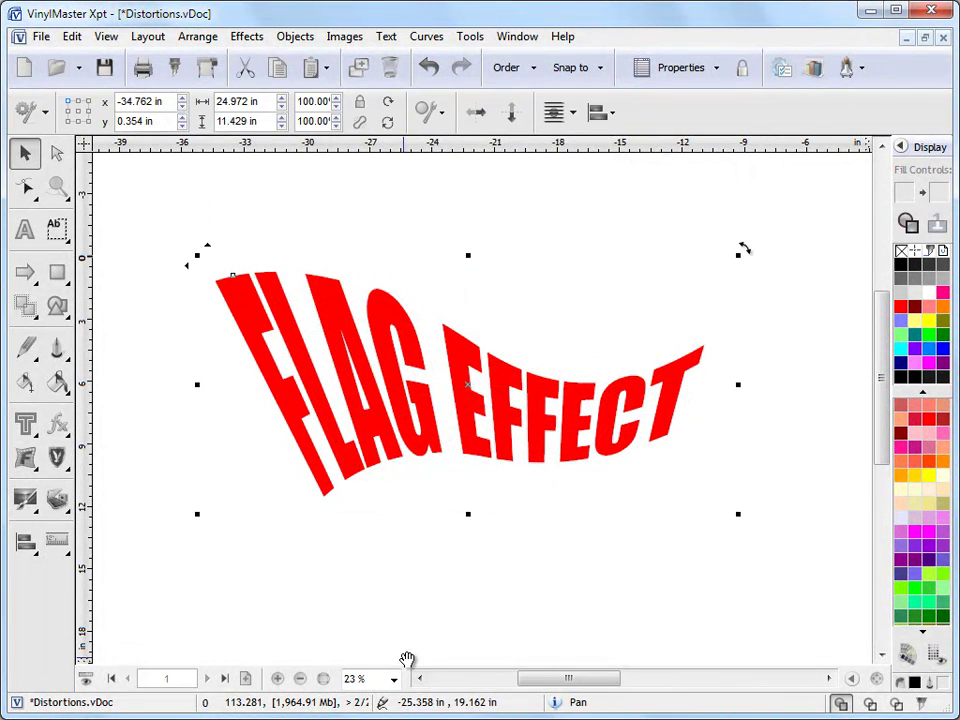
drag(476, 395, 459, 346)
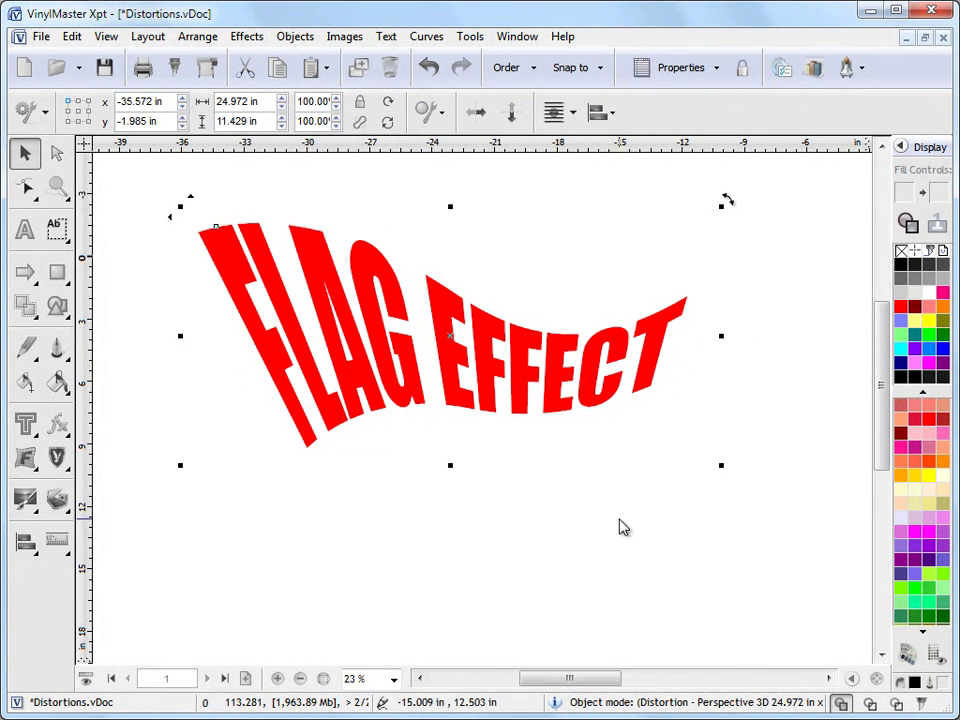
drag(450, 339, 466, 355)
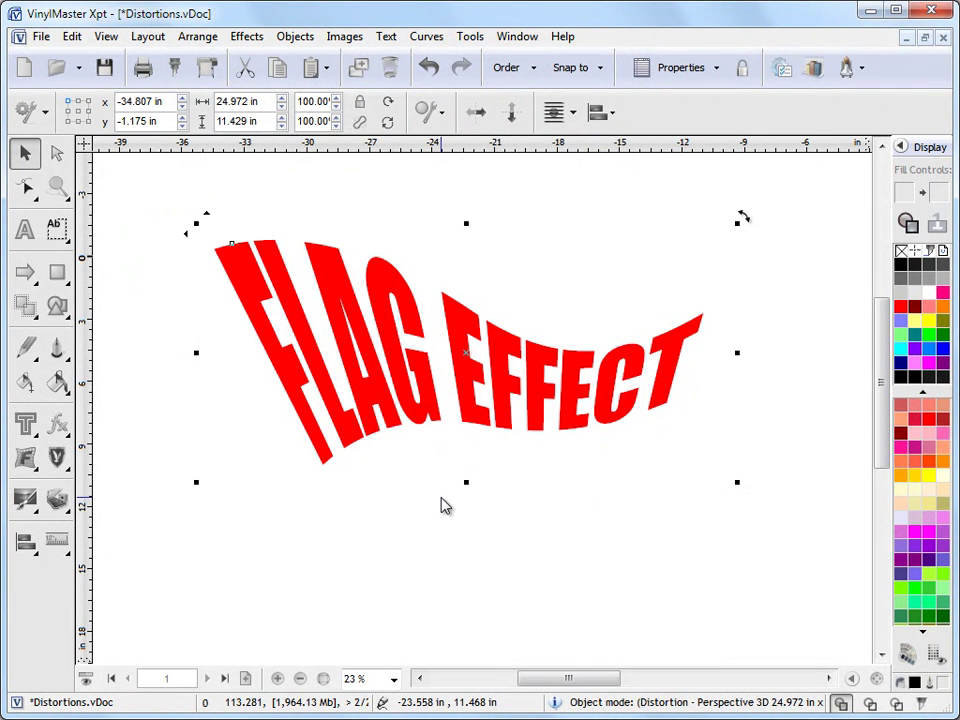
Apply an Envelope distortion, deleting a top node and dragging nodes to stretch FLAG taller.
click(30, 459)
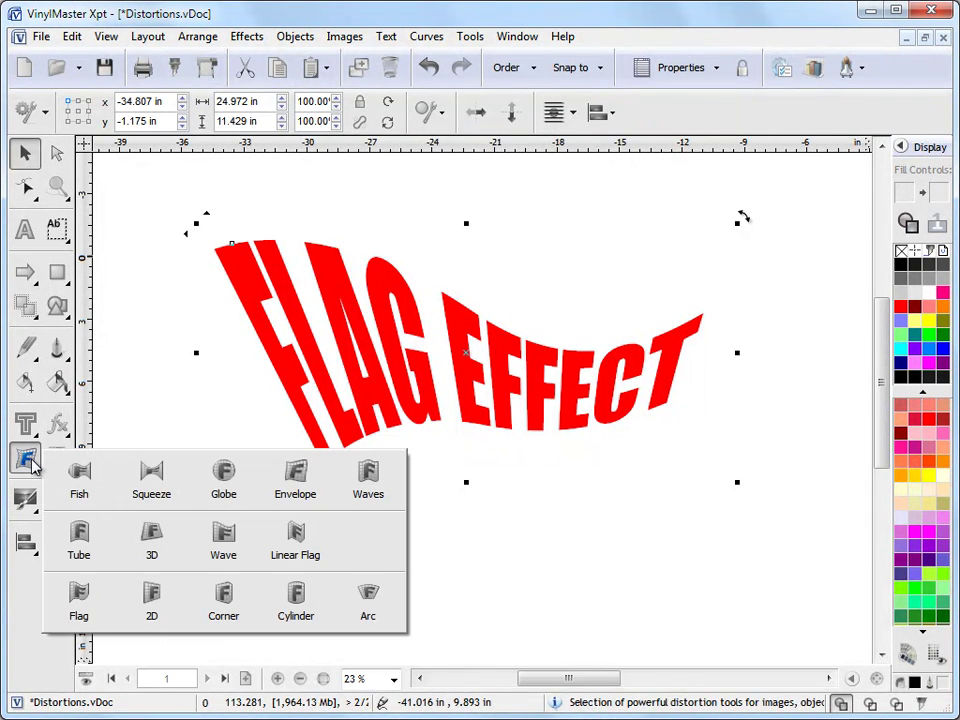
click(285, 484)
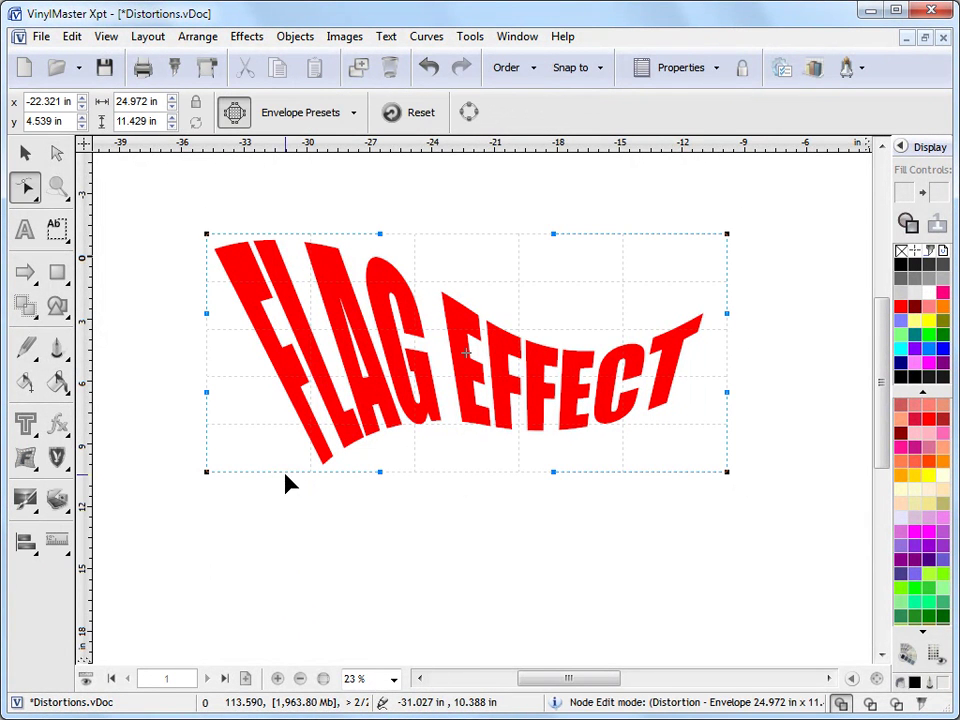
drag(380, 471, 372, 566)
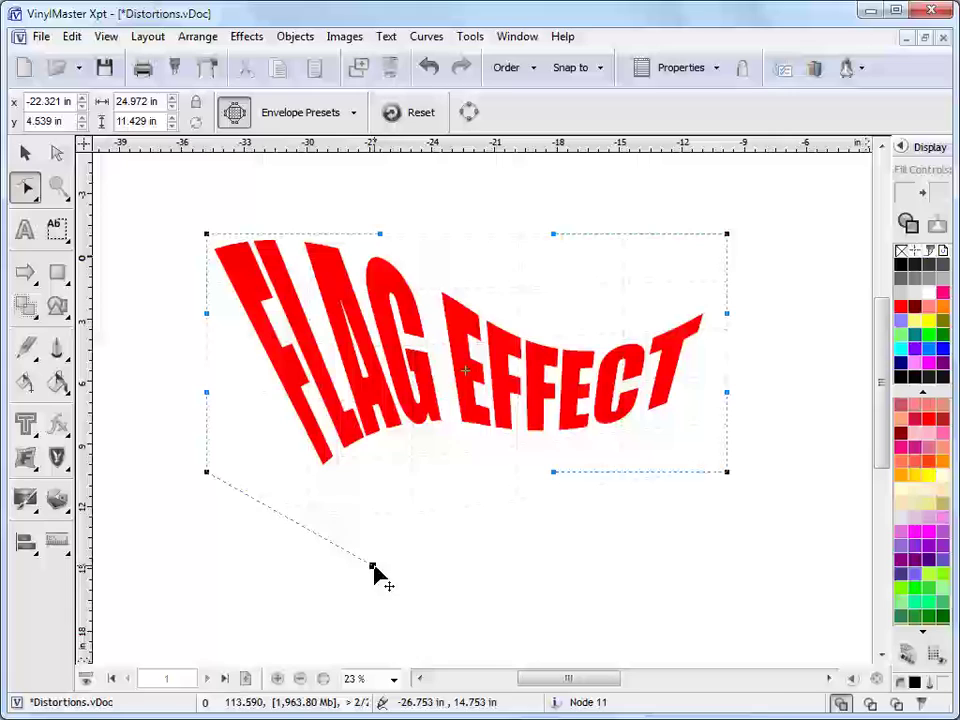
click(380, 236)
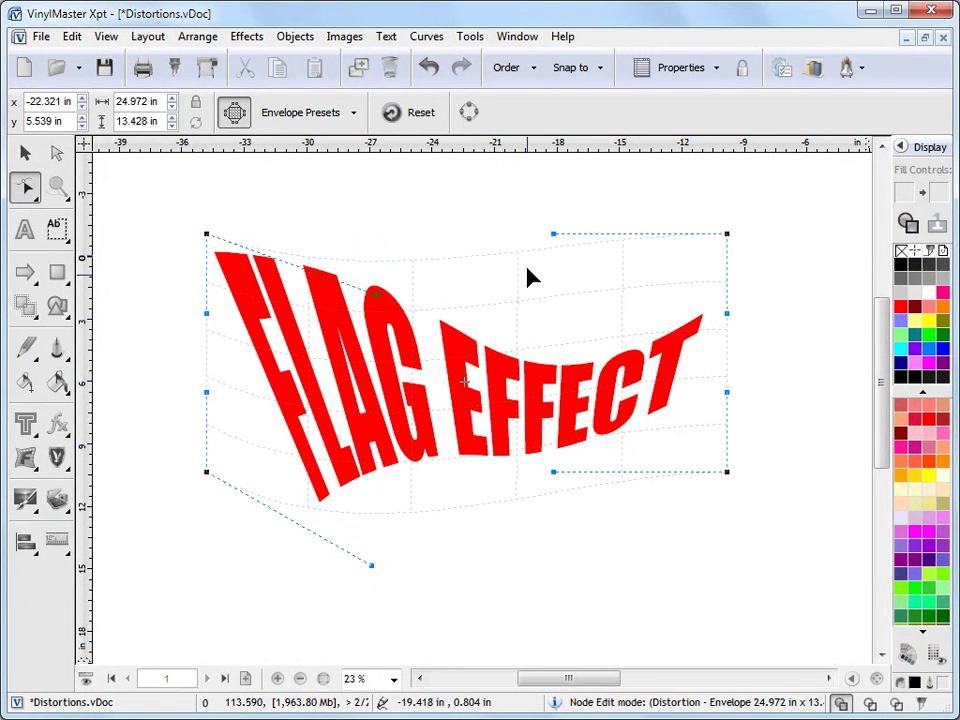
click(553, 234)
key(Delete)
click(727, 315)
drag(727, 316, 803, 322)
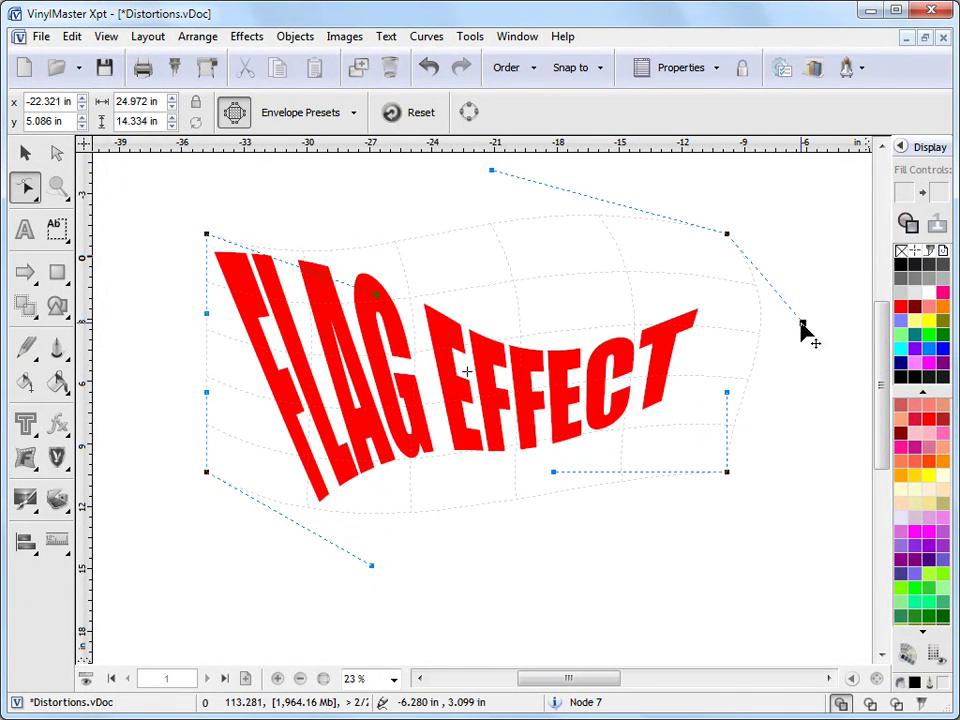
drag(727, 392, 668, 342)
drag(554, 472, 568, 527)
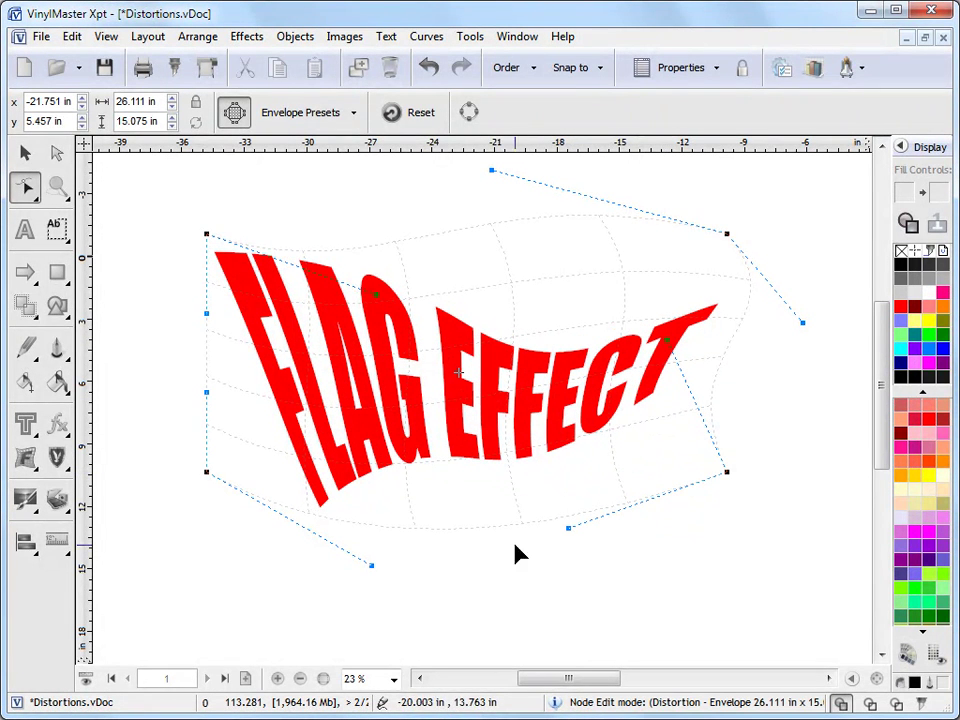
Preview the preset envelope shapes without applying one, then shift the text slightly left.
click(355, 114)
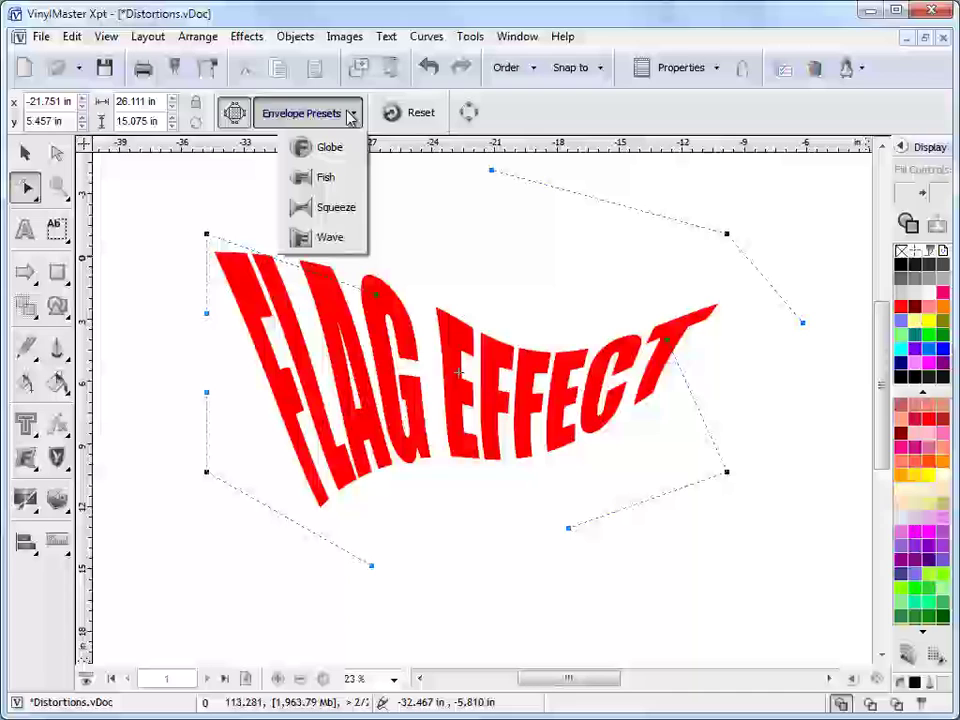
click(492, 122)
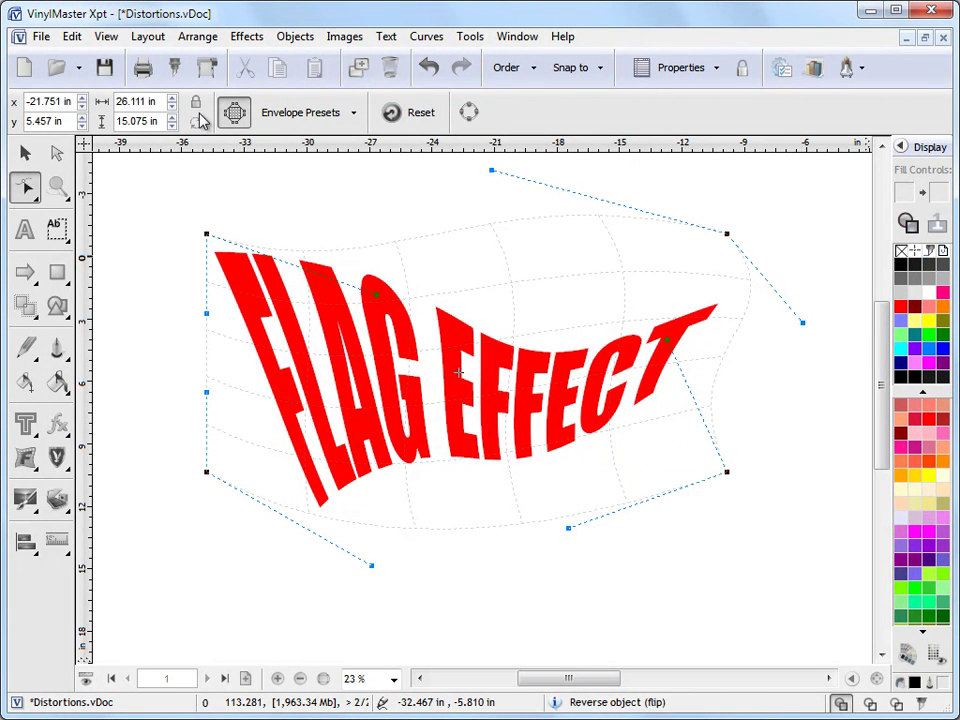
drag(460, 385, 435, 390)
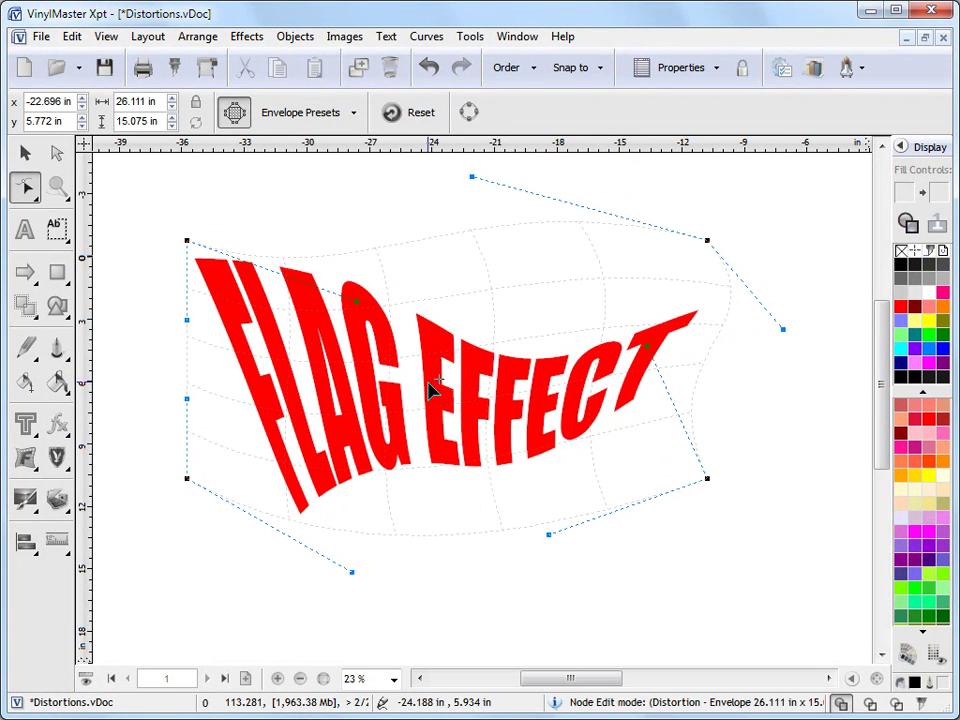
click(25, 152)
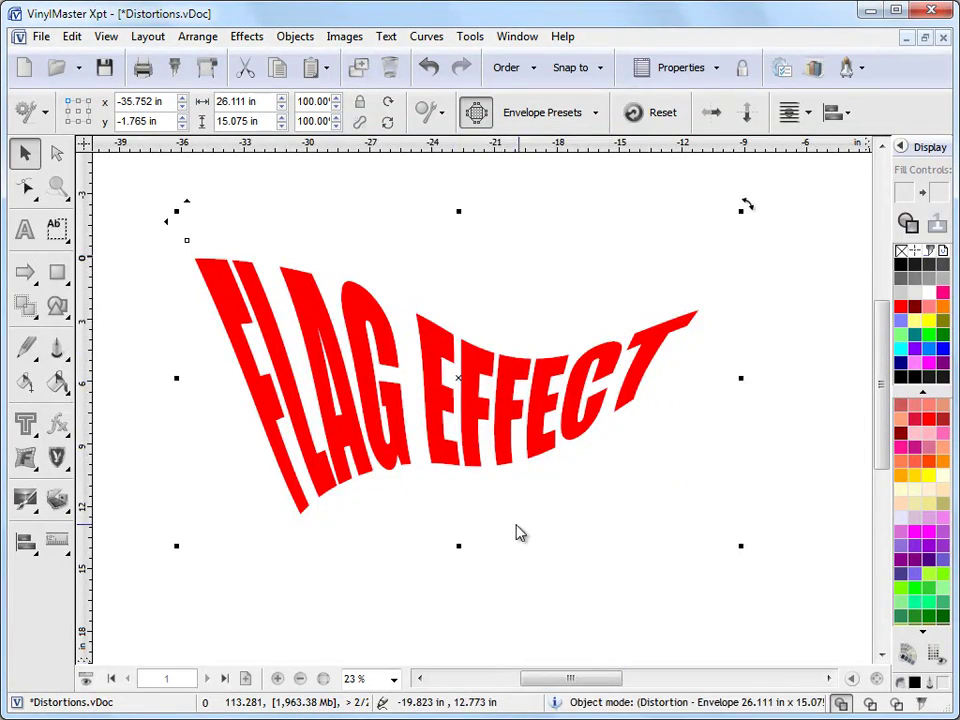
Scroll to the samples page and zoom in on its upper part.
drag(583, 677, 672, 688)
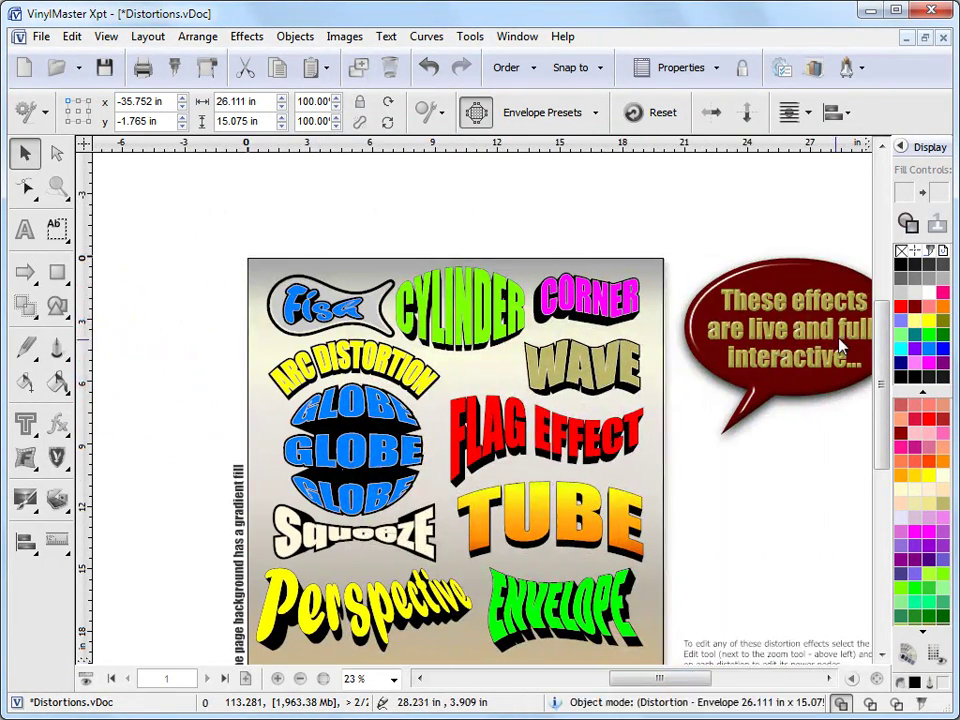
scroll(662, 248, down, 2)
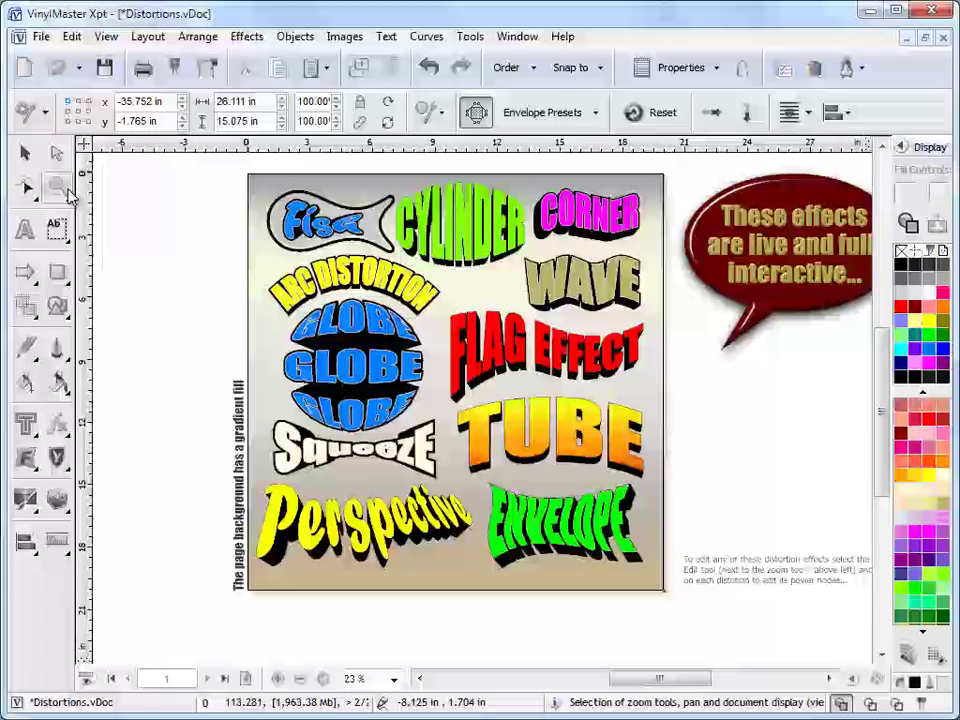
click(57, 186)
drag(245, 174, 678, 450)
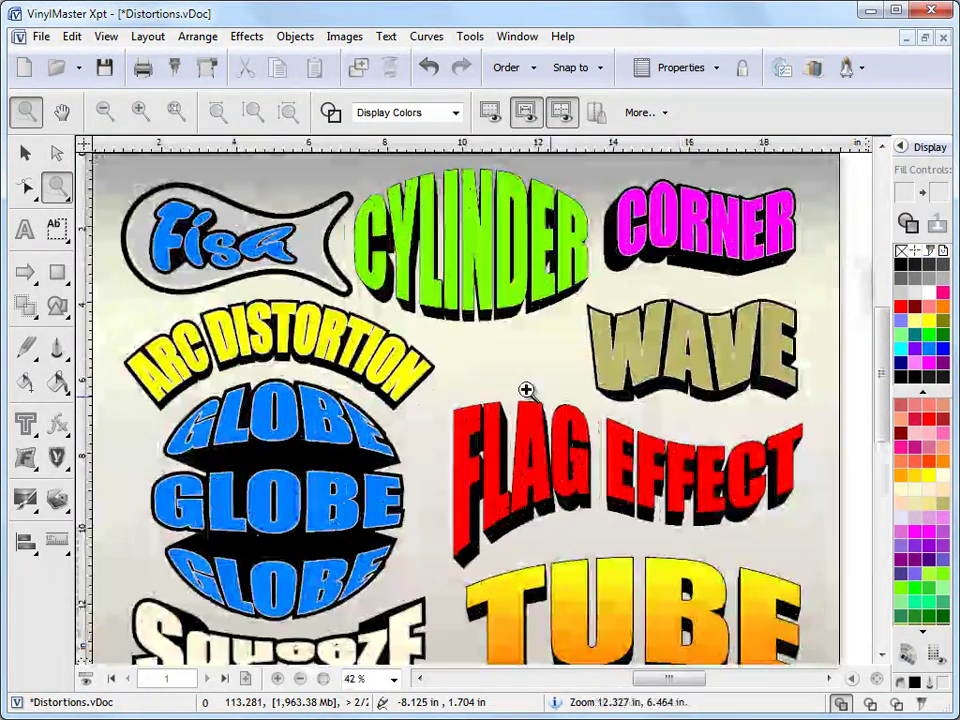
Drag the FLAG EFFECT sample's top node up into a higher arch.
click(24, 194)
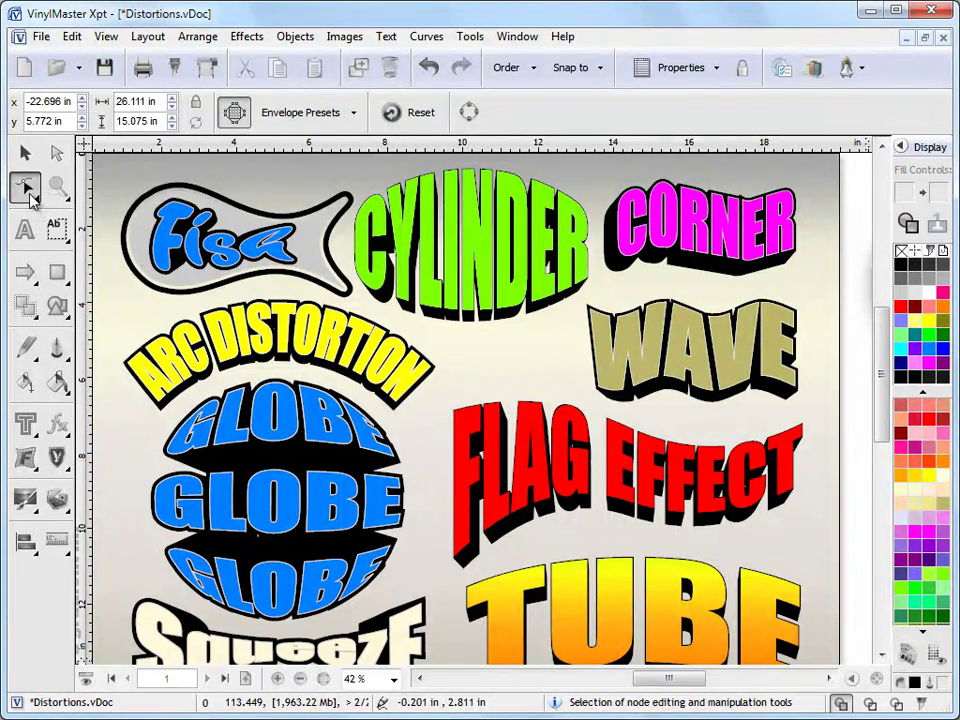
click(387, 453)
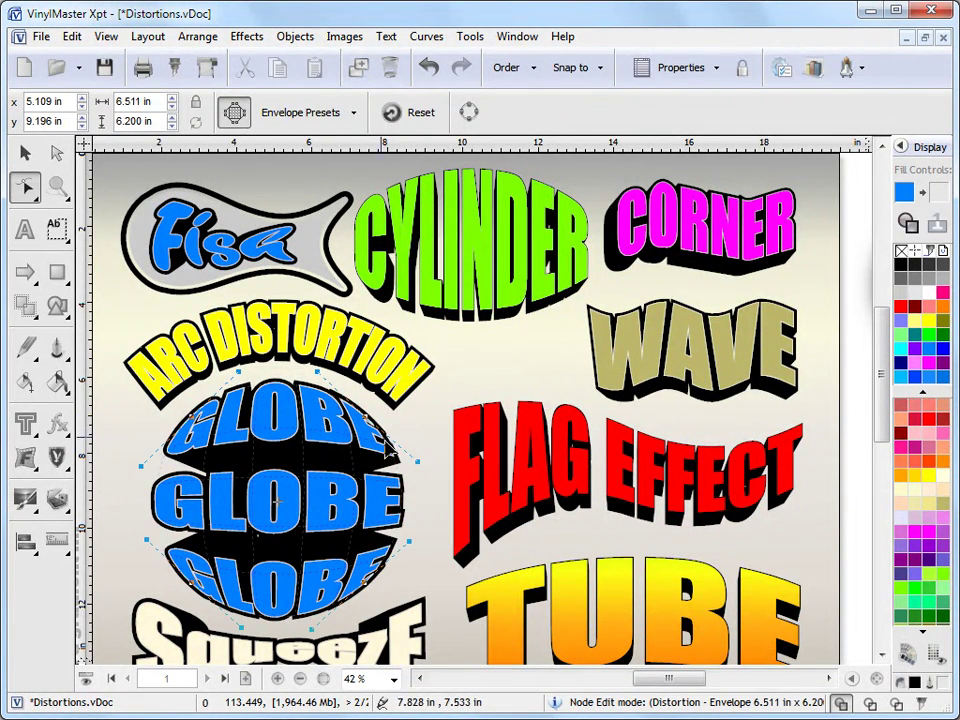
click(521, 447)
drag(540, 390, 541, 359)
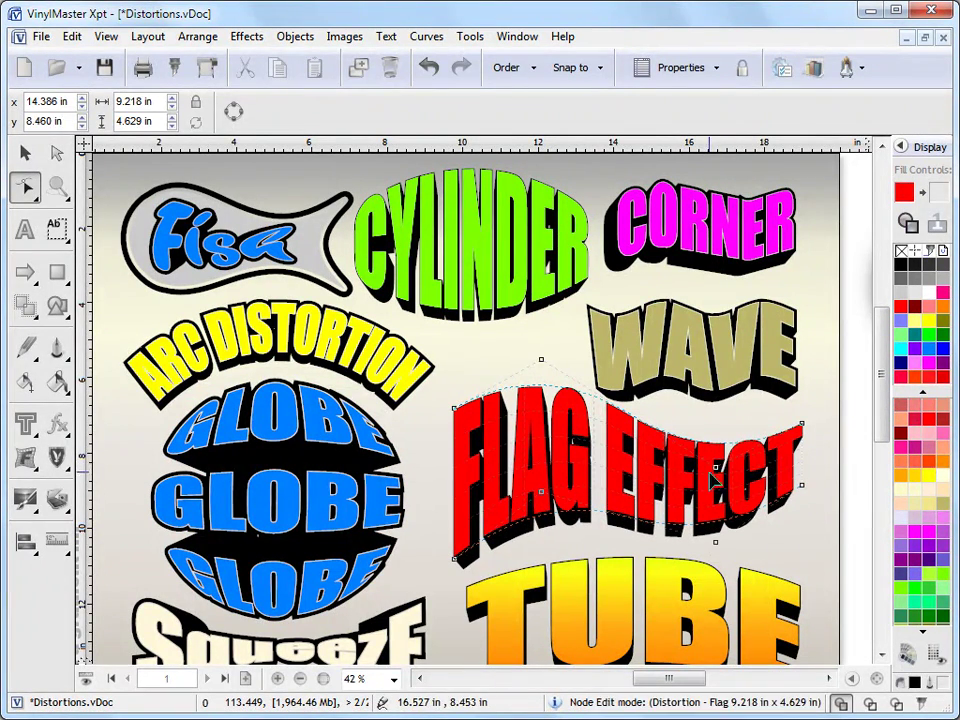
key(Tab)
key(Tab)
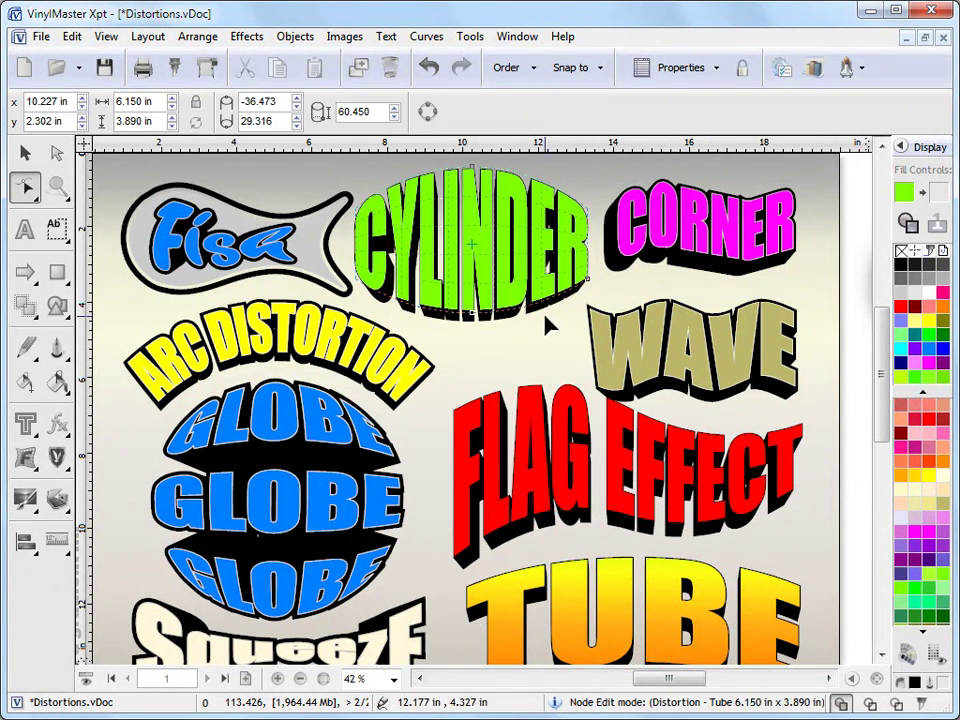
Stretch the CYLINDER text much taller and bring it in front of the other samples.
drag(477, 316, 472, 350)
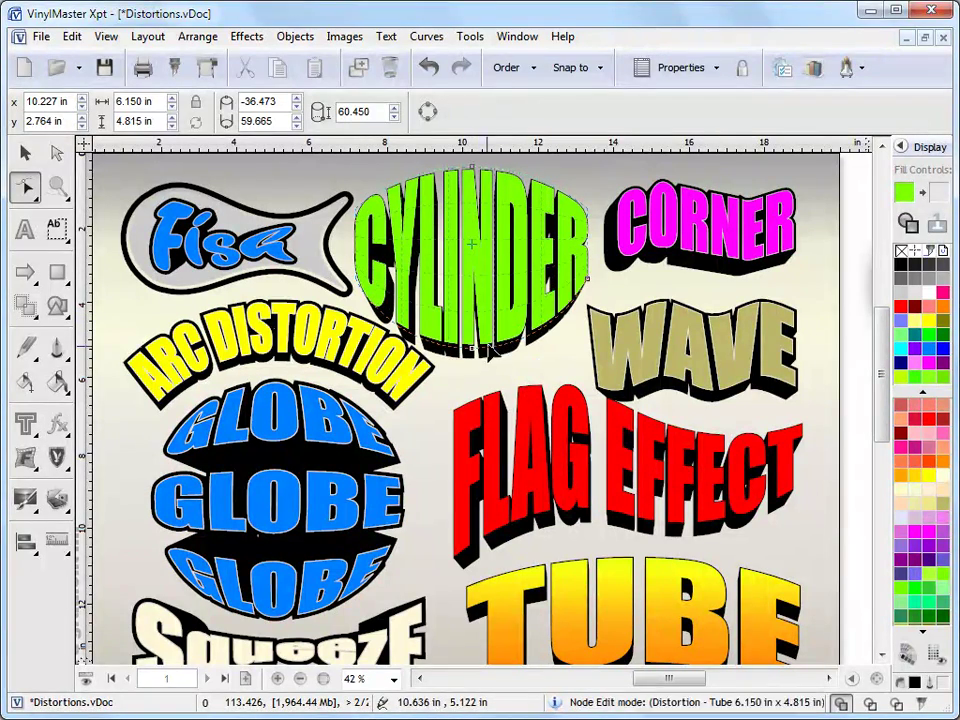
drag(590, 385, 588, 384)
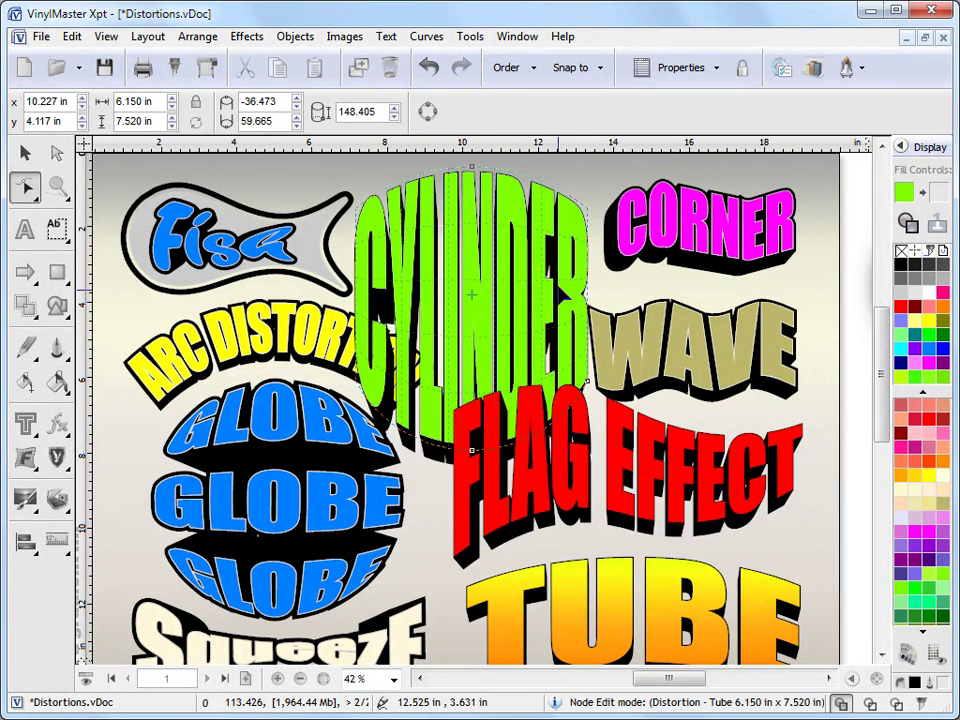
click(25, 152)
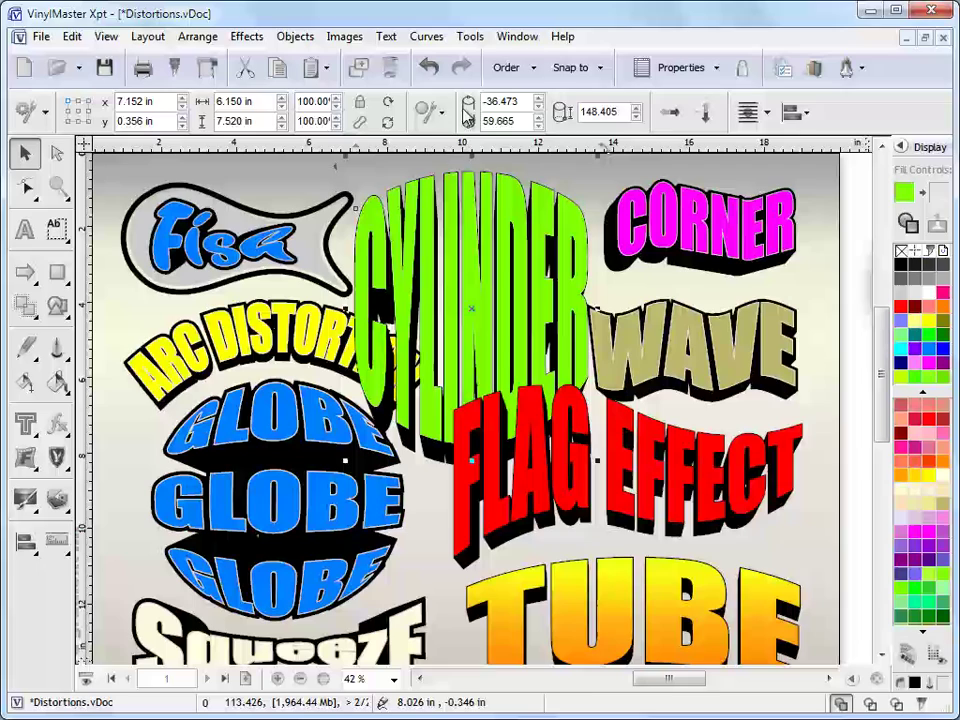
click(507, 67)
click(507, 101)
click(514, 68)
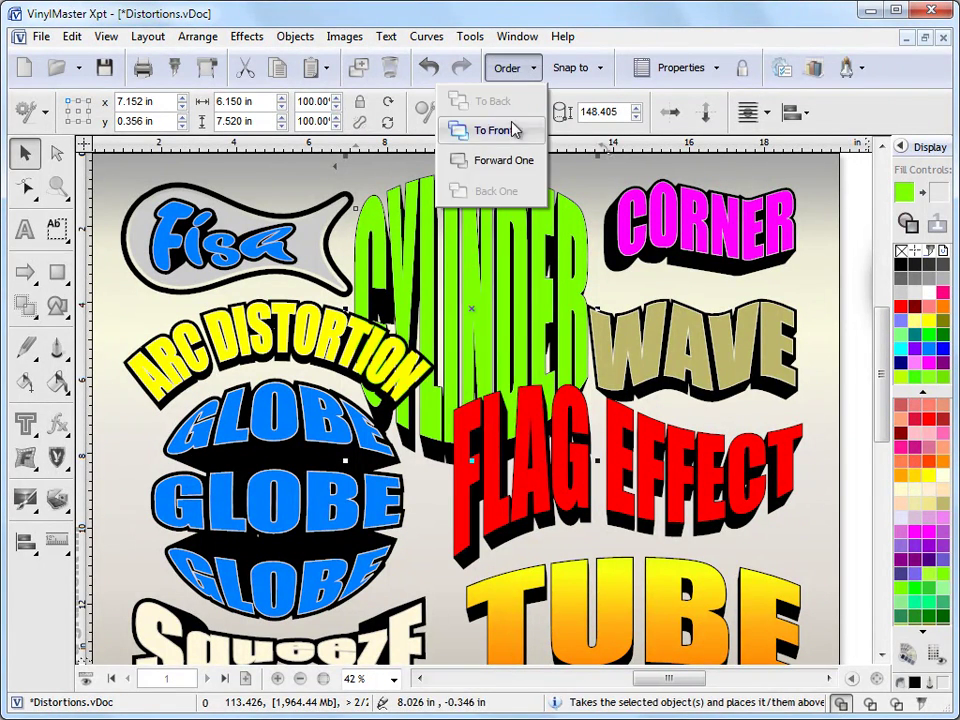
click(512, 130)
Curve CYLINDER's top edge downward and move it up about 1.1 in.
click(26, 188)
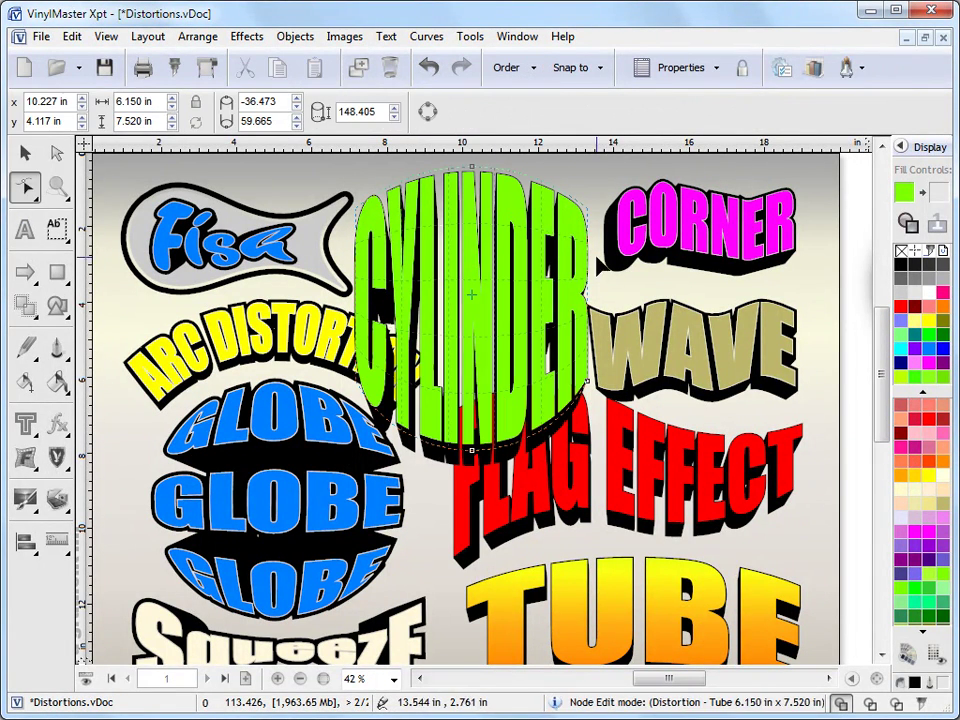
drag(474, 173, 473, 300)
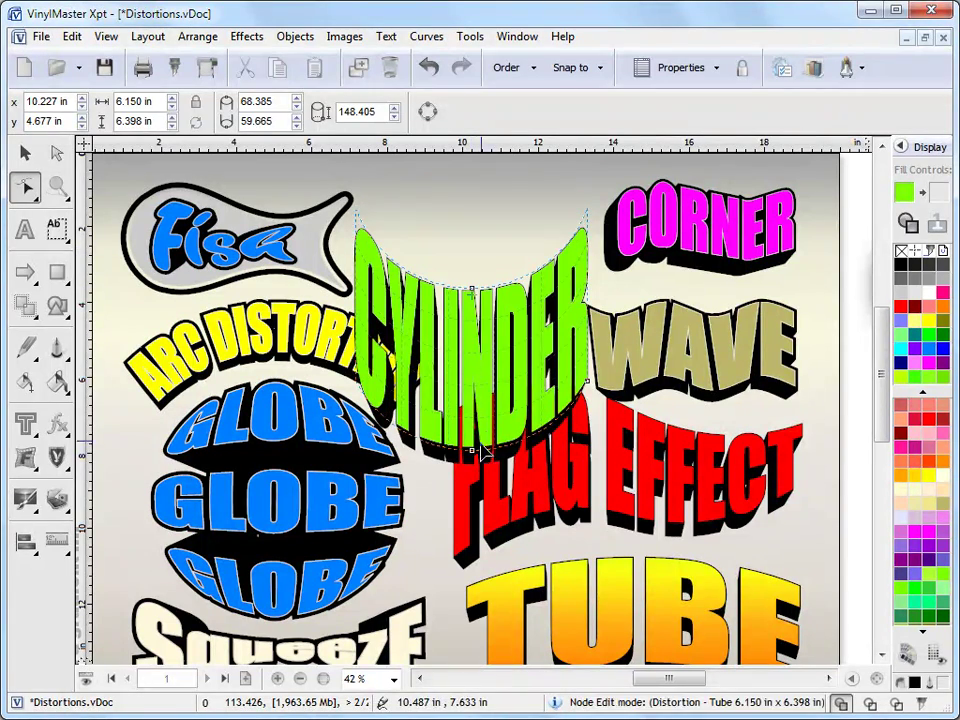
drag(476, 466, 476, 469)
click(26, 152)
drag(550, 330, 515, 306)
Shift CYLINDER right so it overlaps the CORNER and WAVE samples.
click(650, 262)
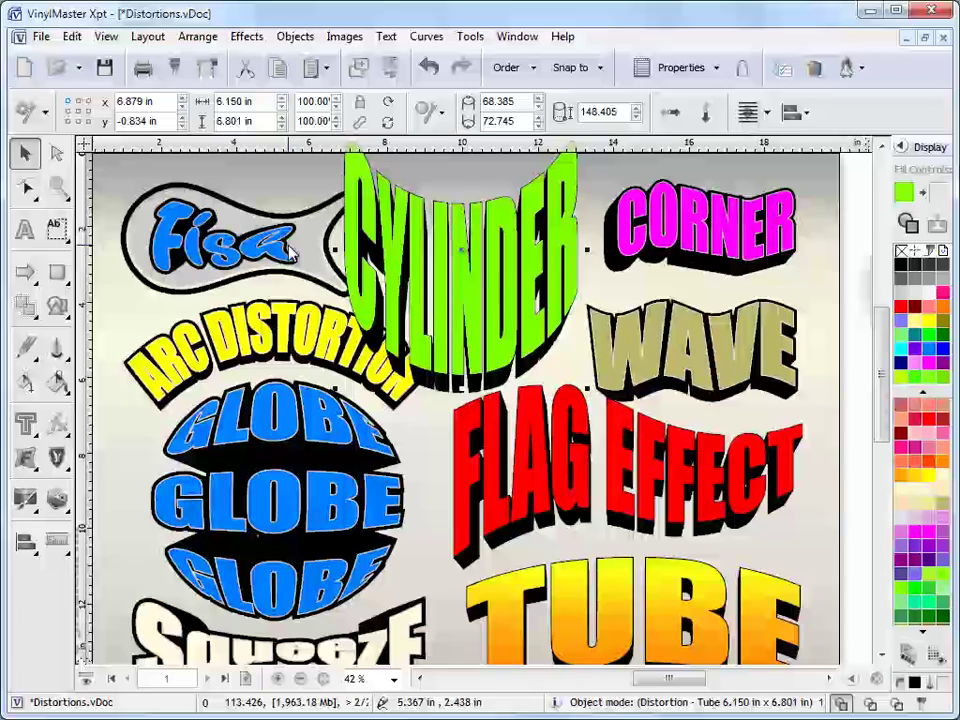
click(346, 206)
drag(446, 317, 553, 317)
click(268, 240)
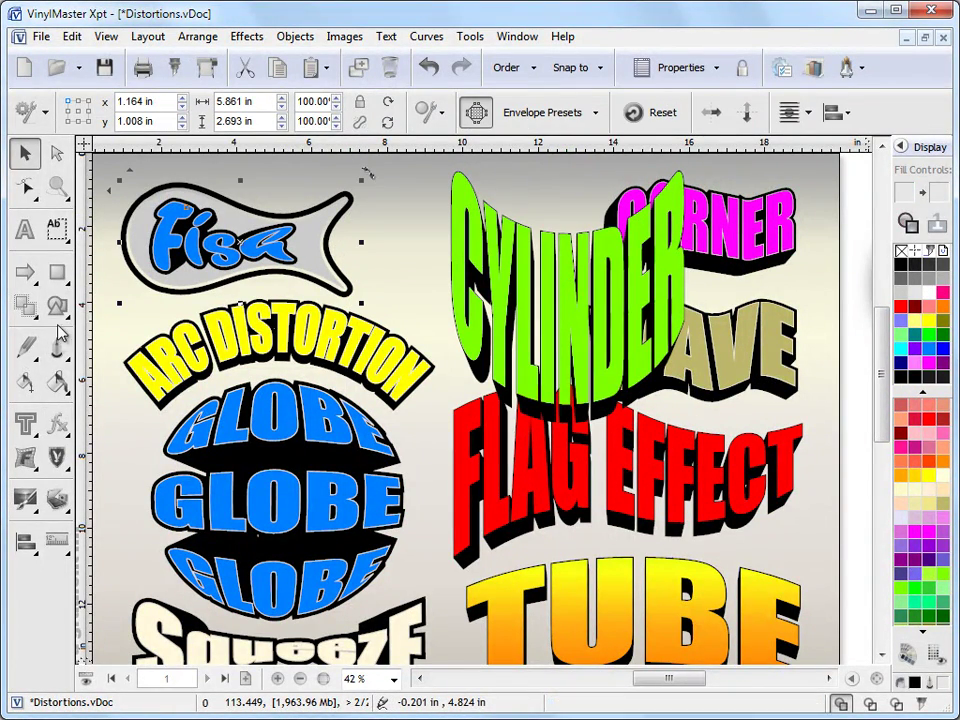
Drag the fish envelope's nodes to raise its top edge, giving a 5.861 × 2.664 in outline.
click(25, 188)
click(88, 196)
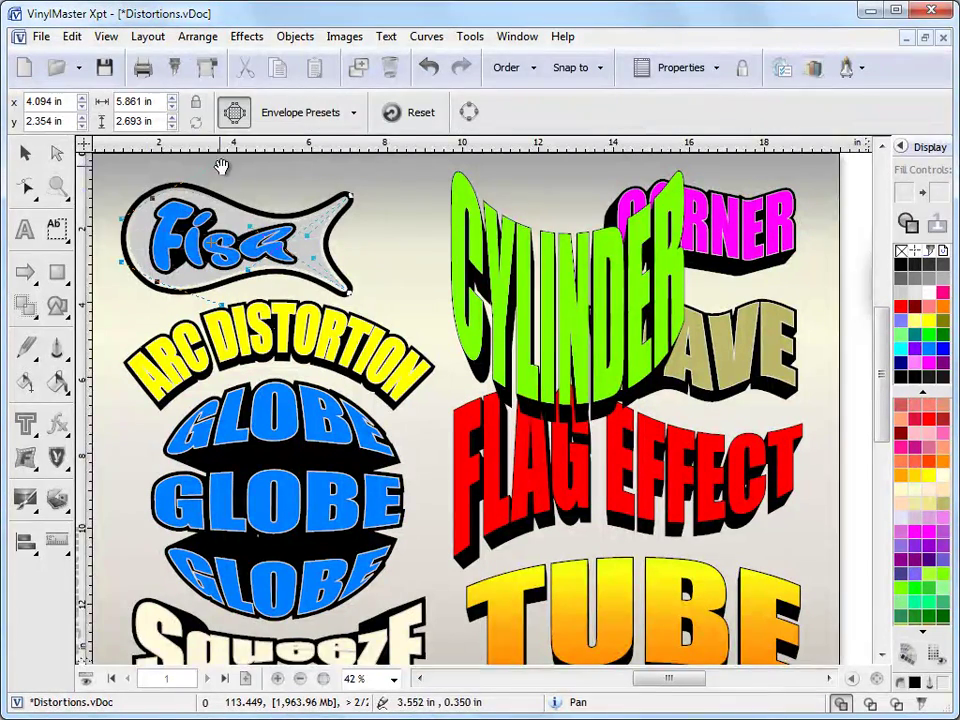
drag(169, 134, 178, 142)
click(202, 190)
drag(202, 190, 238, 187)
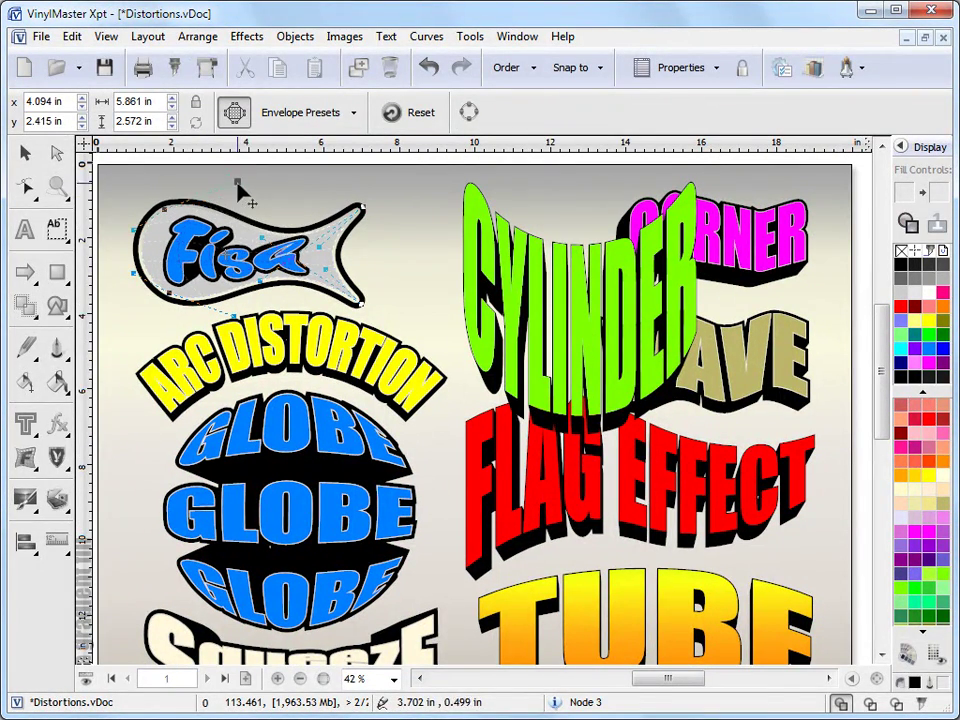
click(261, 242)
drag(261, 242, 262, 228)
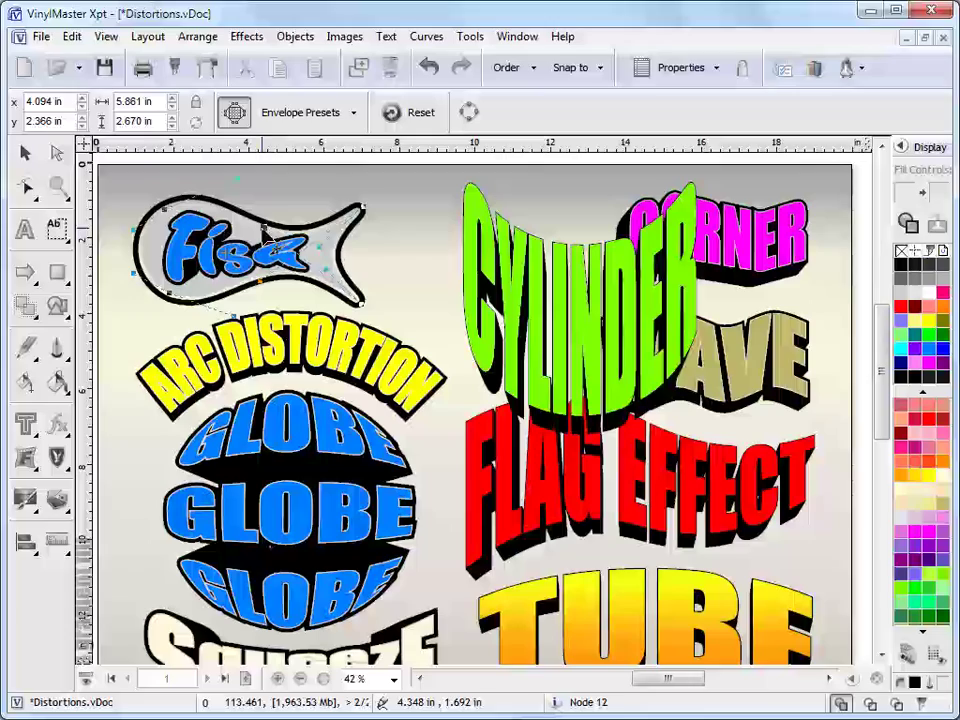
click(268, 285)
drag(268, 285, 266, 282)
click(27, 155)
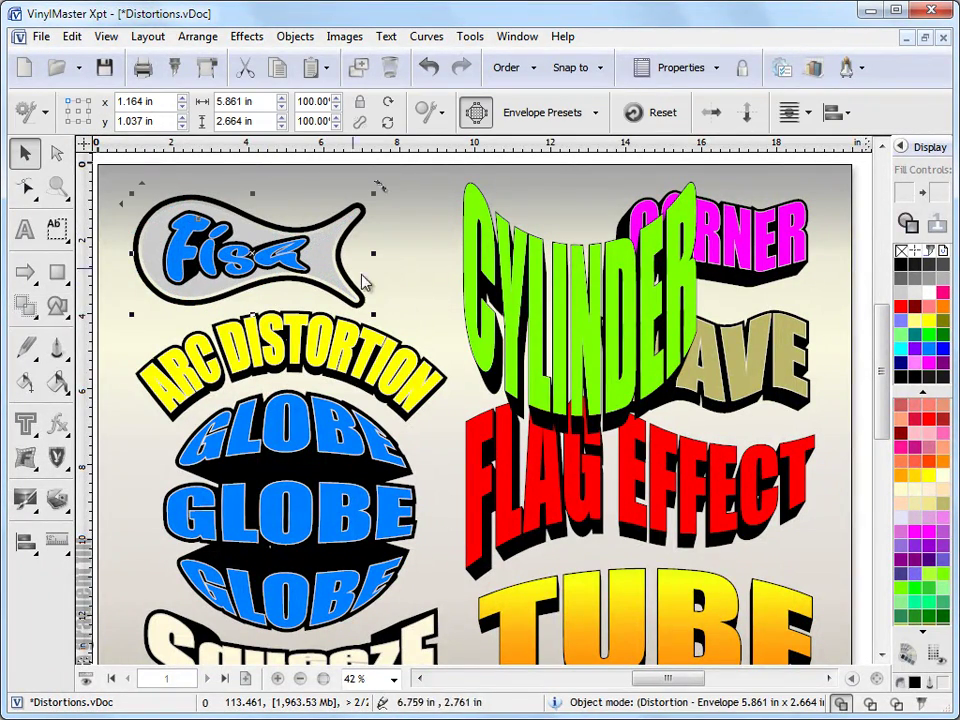
drag(879, 411, 874, 476)
click(716, 421)
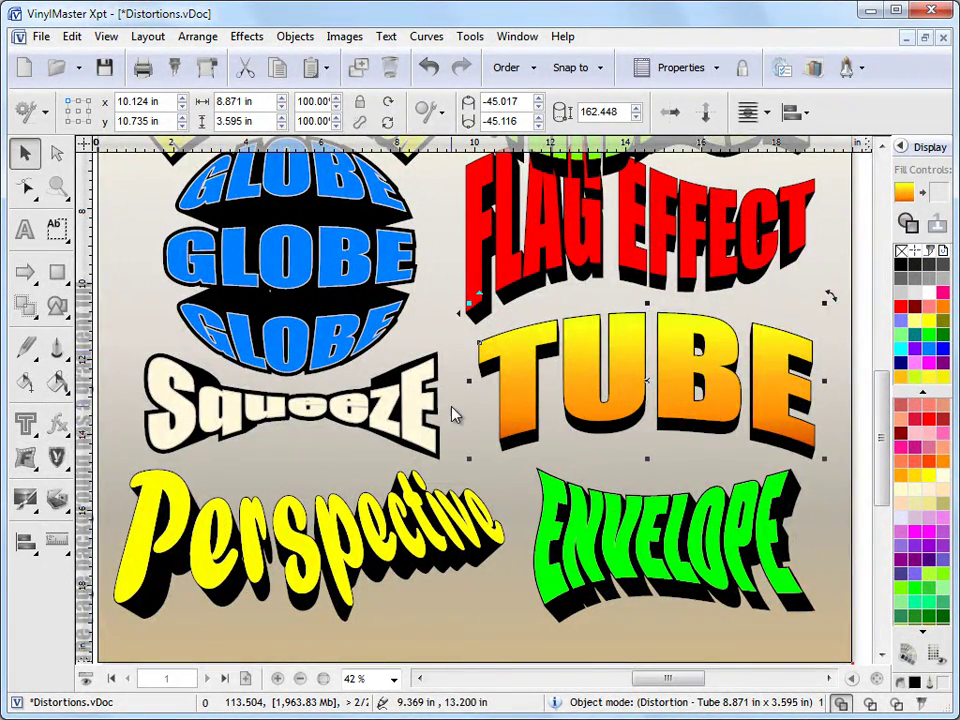
Lower TUBE slightly and give it a Shine highlight shading, adjusting the shine's inset.
scroll(456, 414, down, 2)
drag(615, 392, 591, 401)
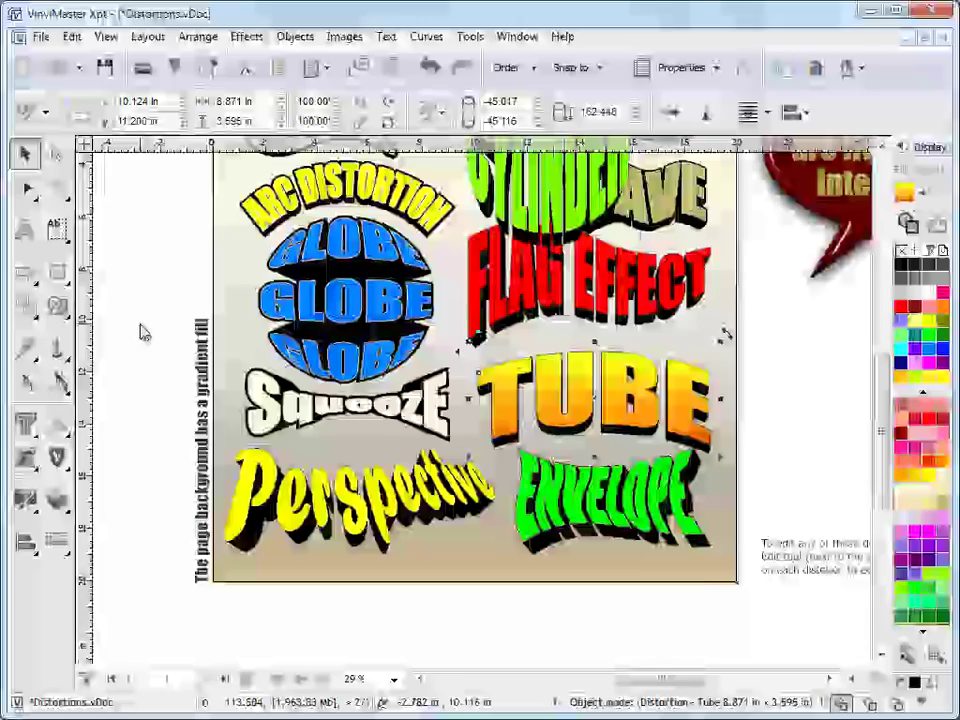
click(58, 426)
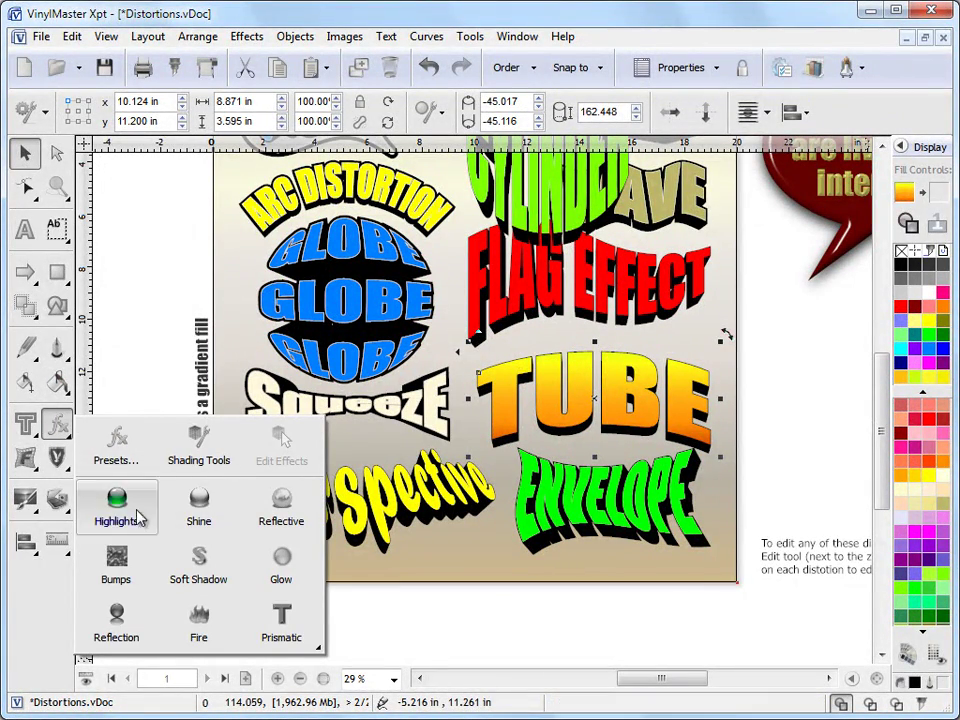
click(168, 502)
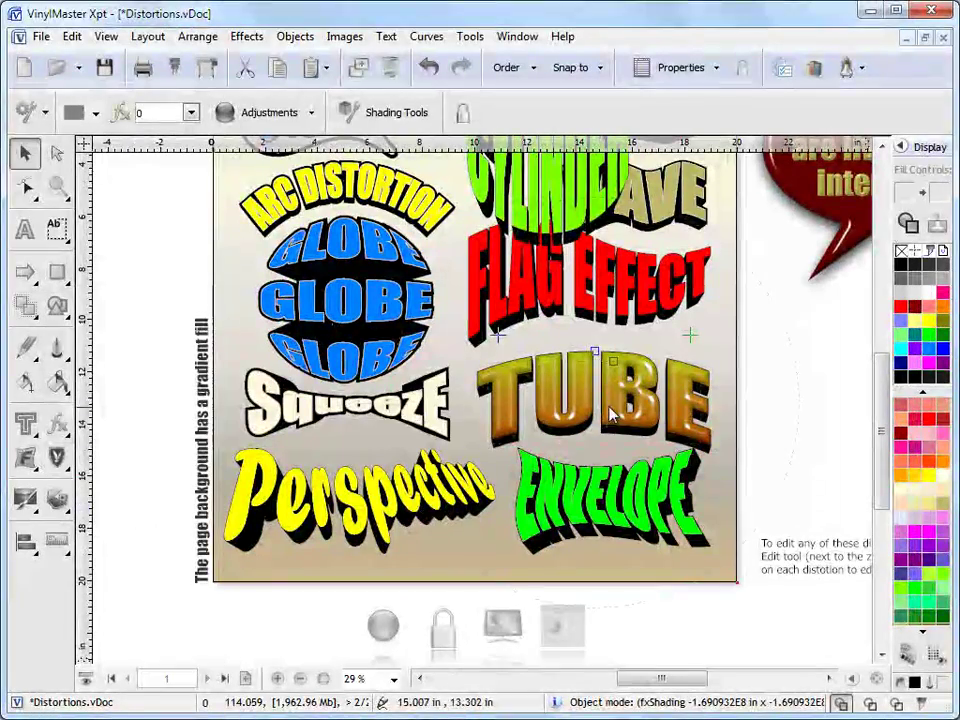
drag(624, 364, 655, 398)
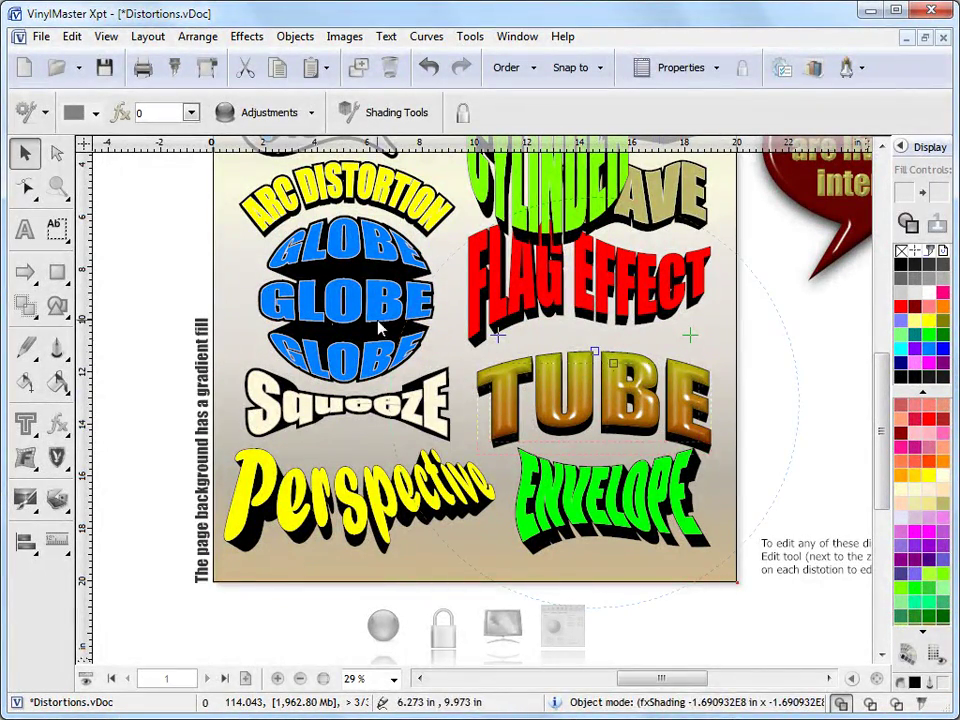
In the Shading Effects Editor, set Gloss 95%, Highlight Strength 180% and Surface Brightness 90%.
click(57, 458)
click(199, 437)
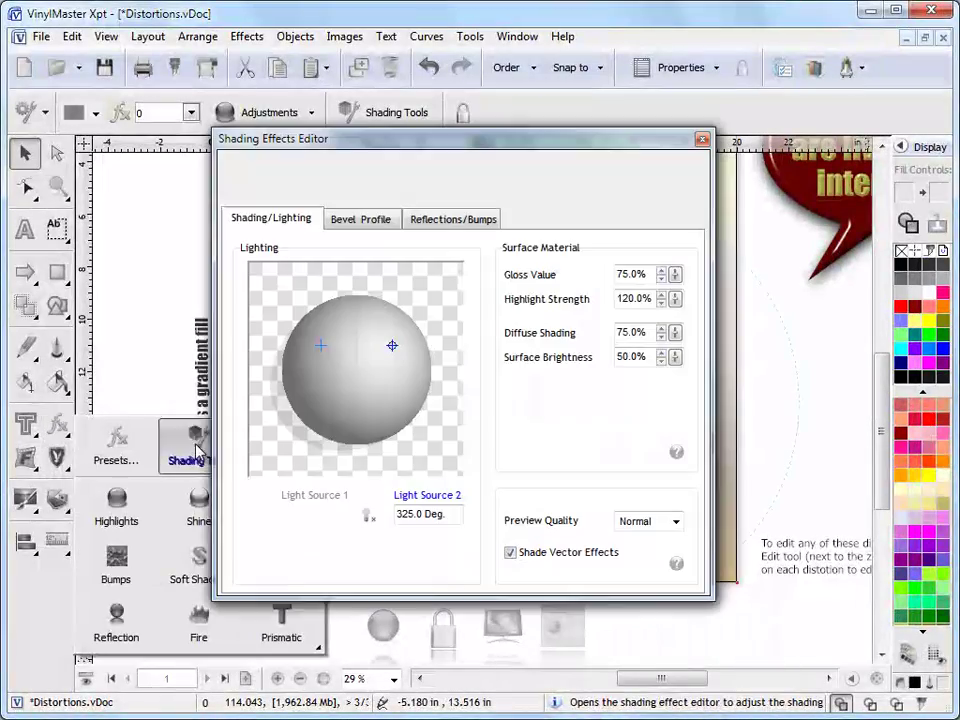
drag(550, 148, 352, 52)
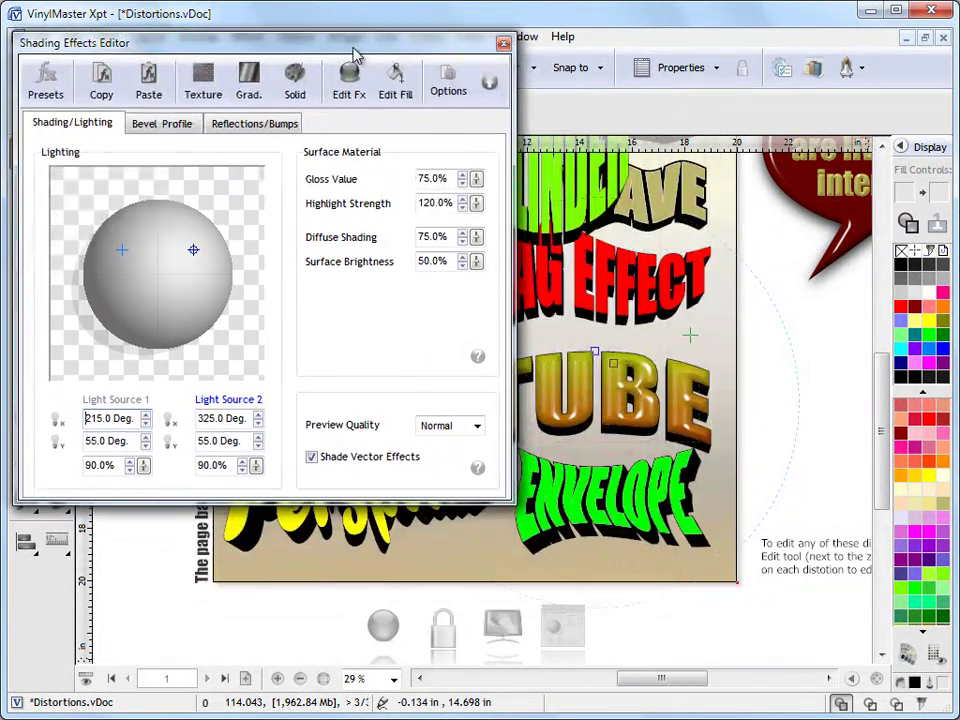
click(477, 178)
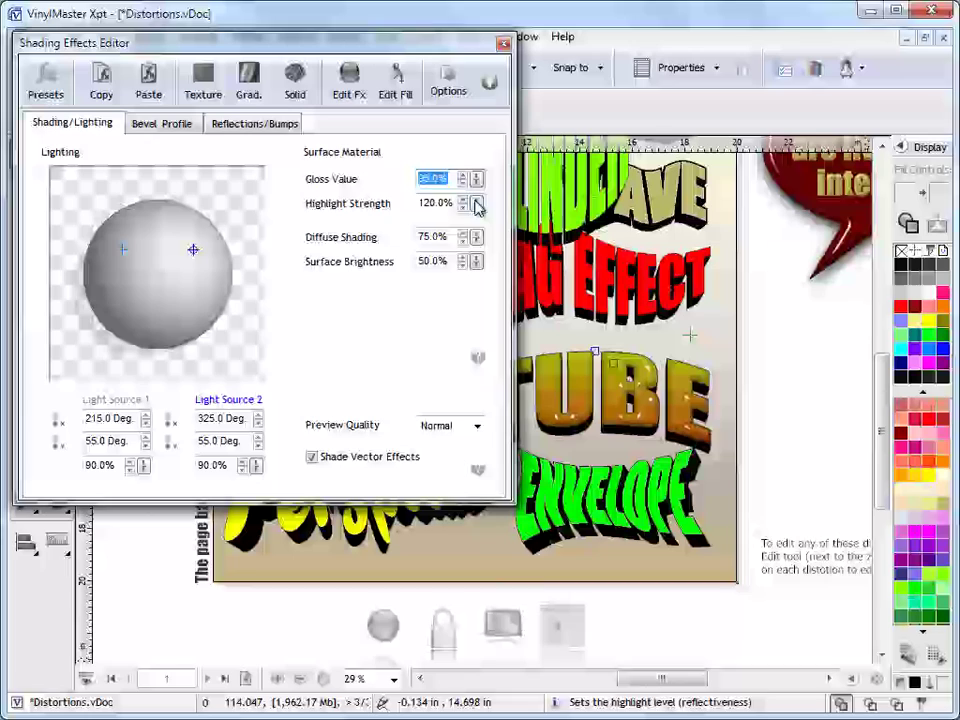
click(477, 201)
click(477, 201)
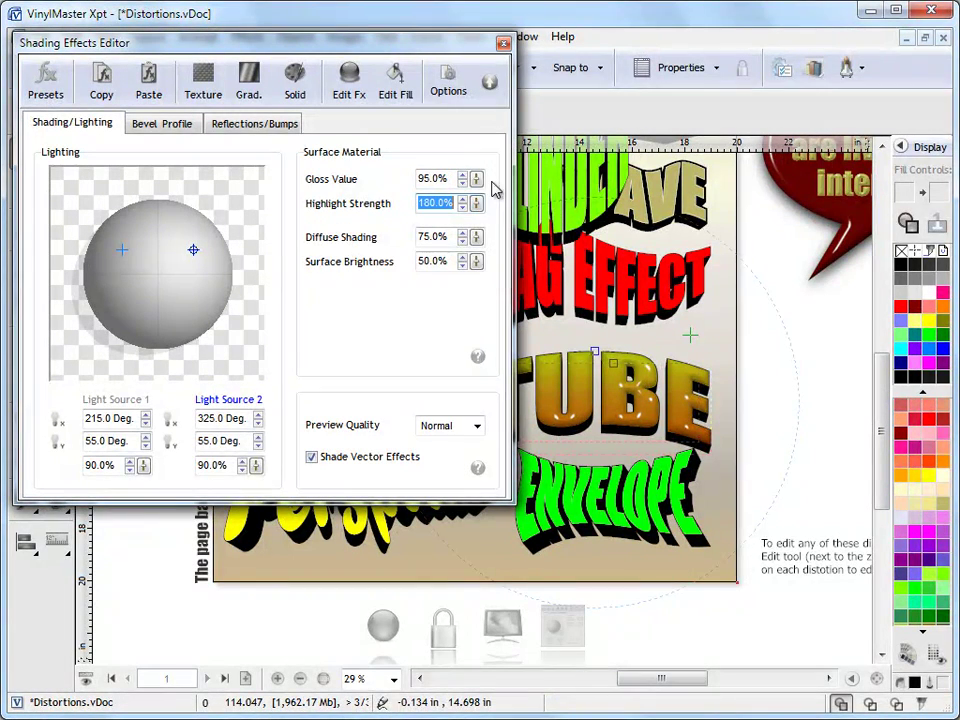
click(477, 257)
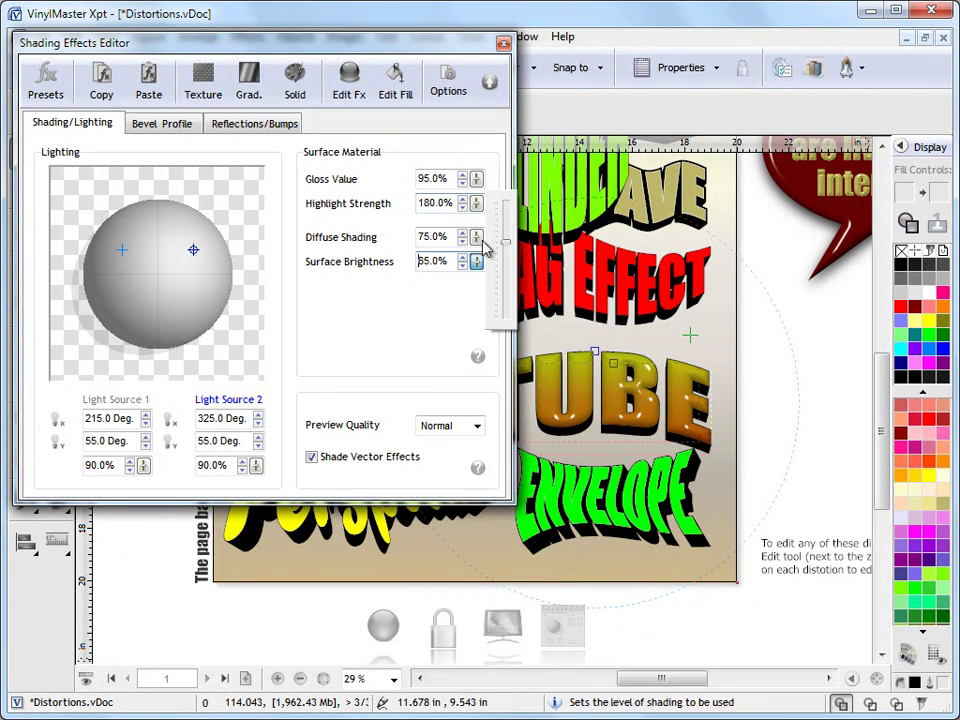
click(477, 257)
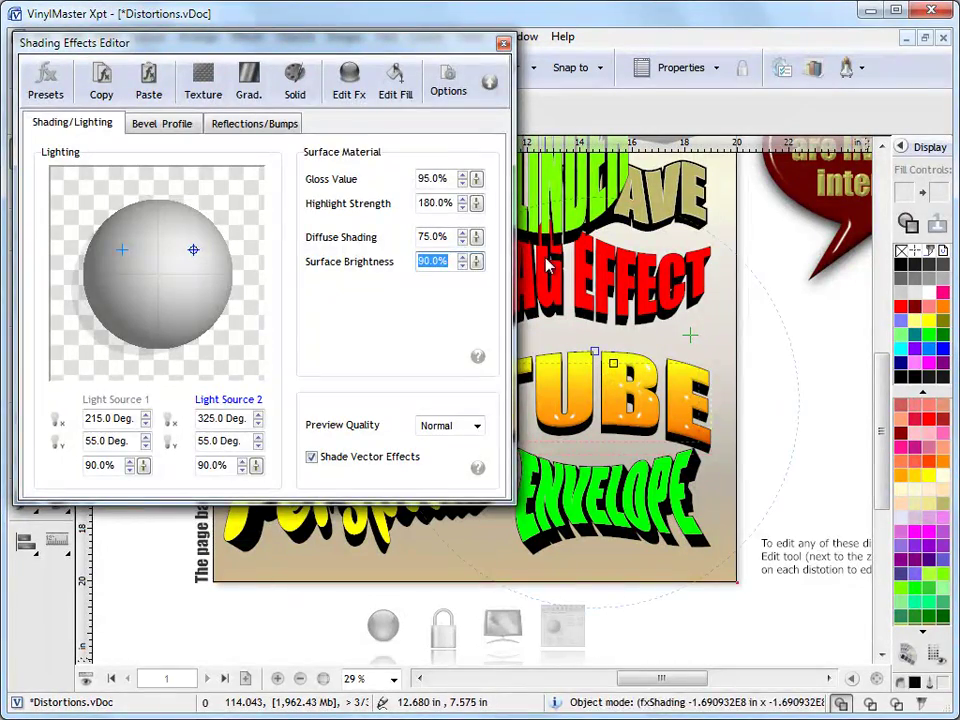
click(490, 83)
click(503, 42)
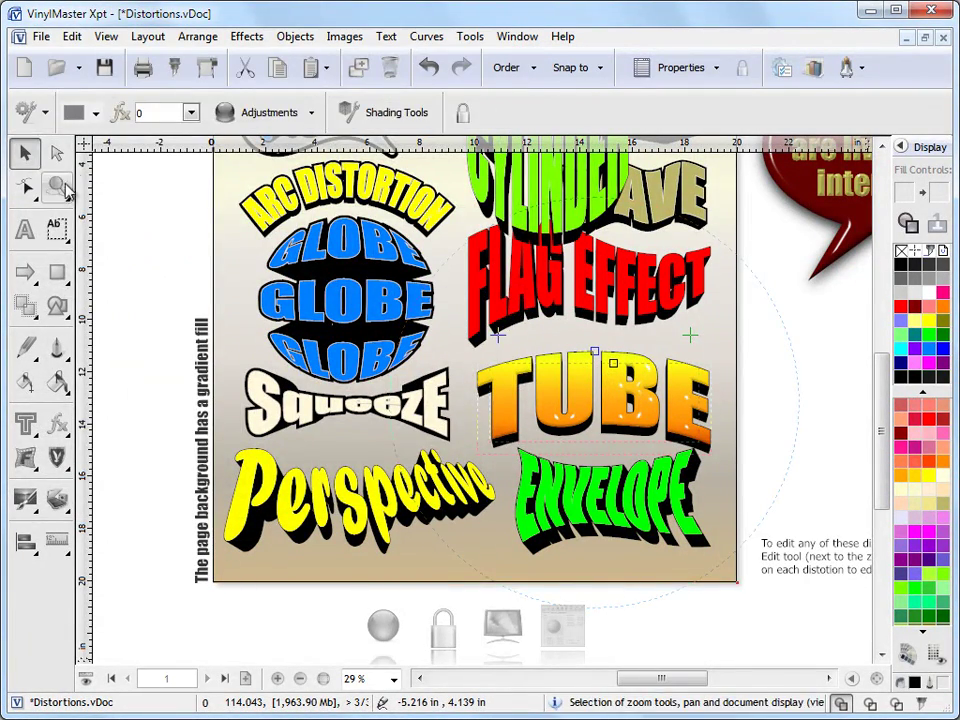
Zoom in on TUBE and adjust the inset of its glossy highlights.
click(57, 186)
drag(707, 473, 708, 474)
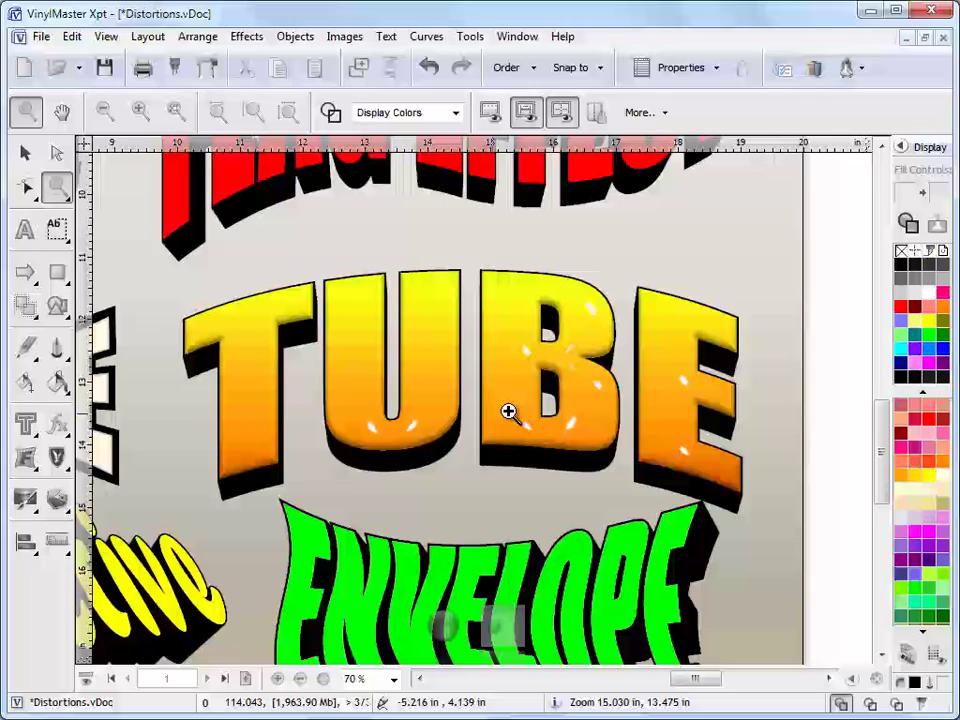
click(25, 187)
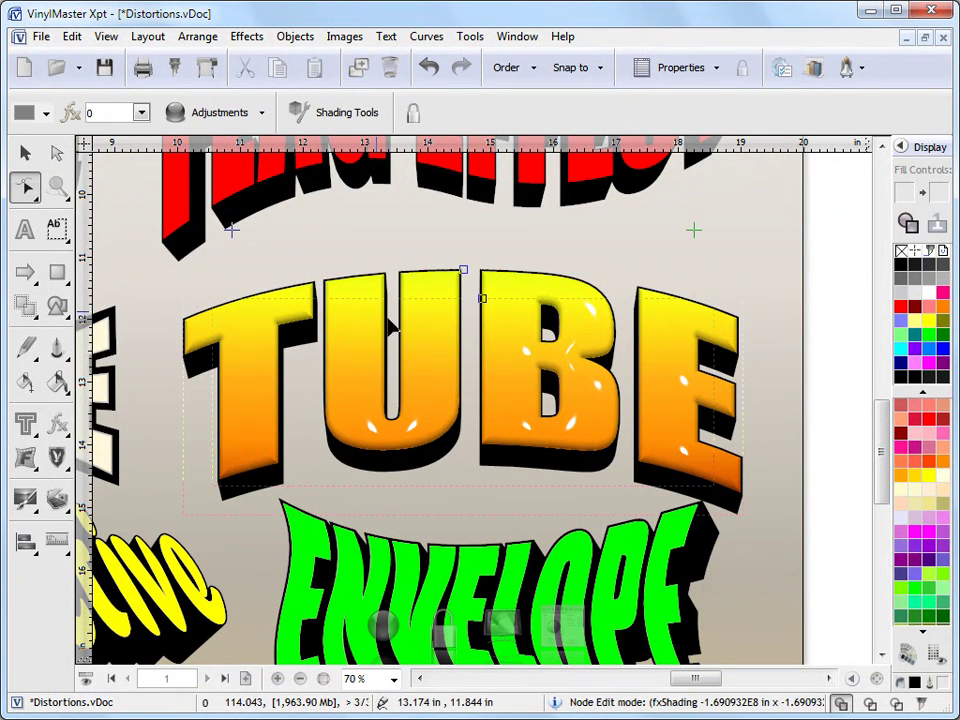
drag(463, 272, 482, 288)
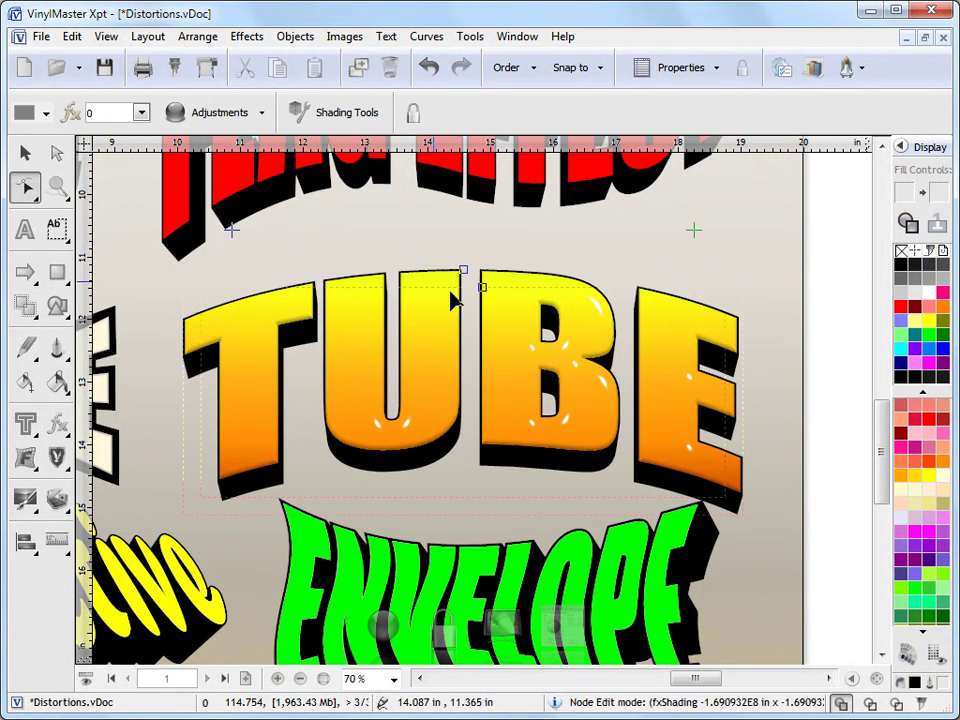
click(25, 152)
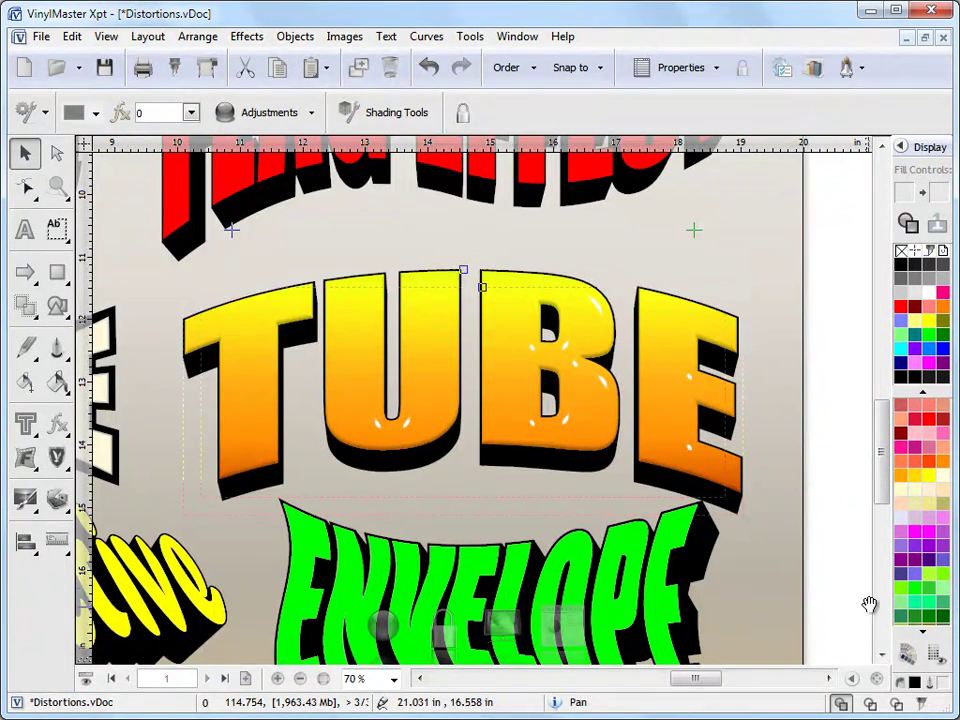
Resize the off-page FLAG EFFECT to 33.802 × 19.515 in and move it to x −33.378, y −3.285 in.
click(877, 682)
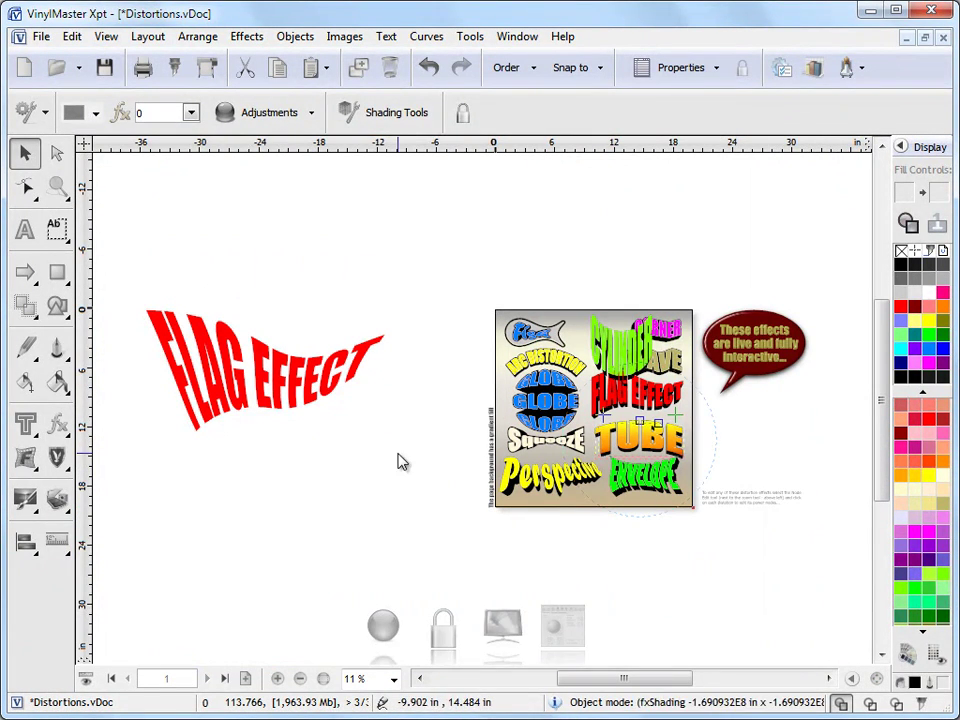
click(332, 392)
drag(412, 450, 491, 521)
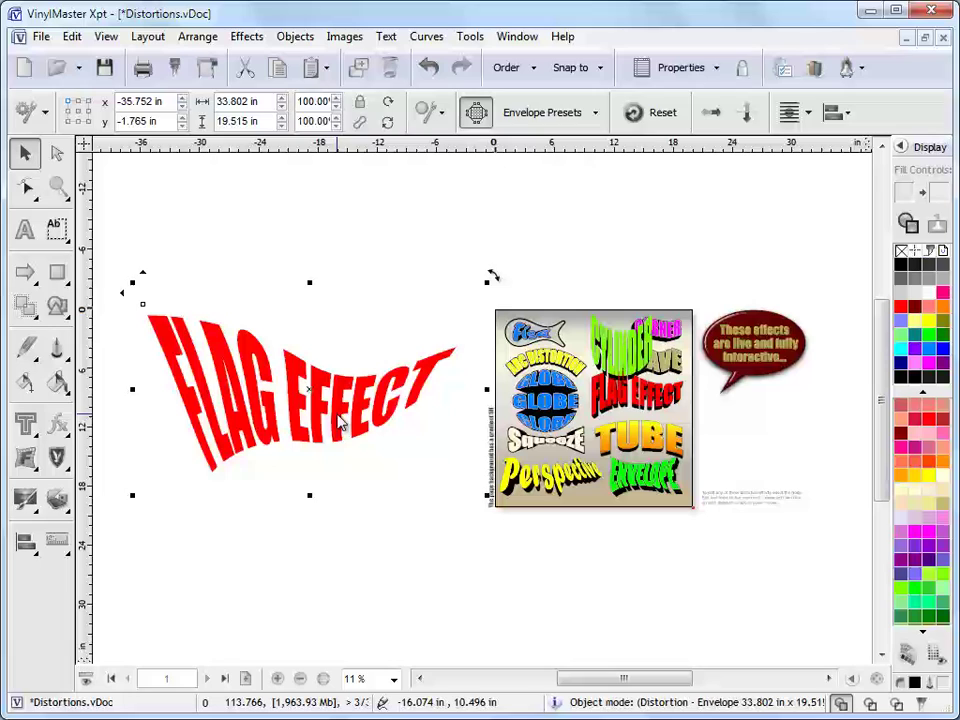
drag(268, 299, 291, 283)
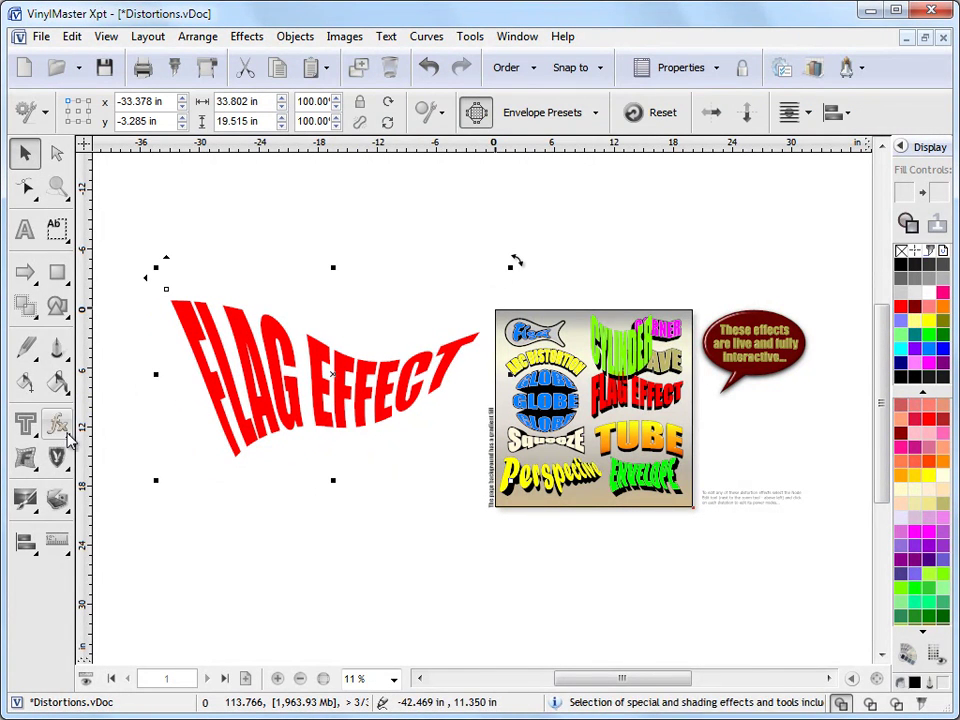